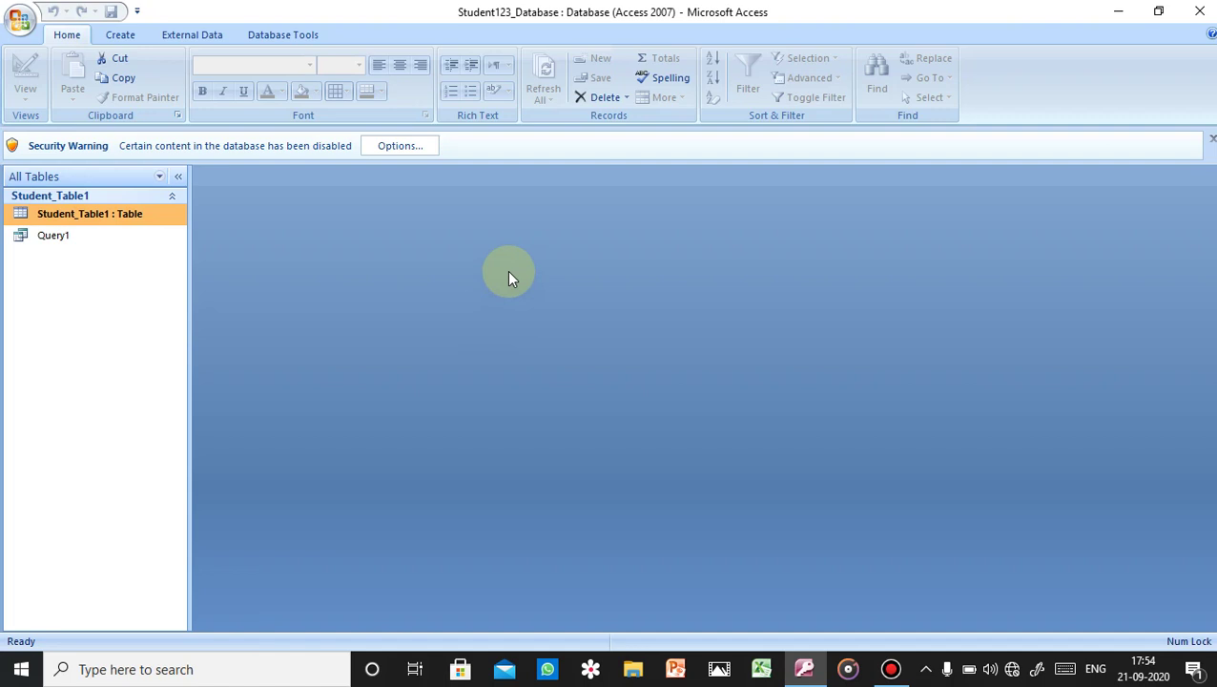
Step: Open Student_Table1 and Query1, and compare the fields and records shown in the table with those in the query
double_click(87, 214)
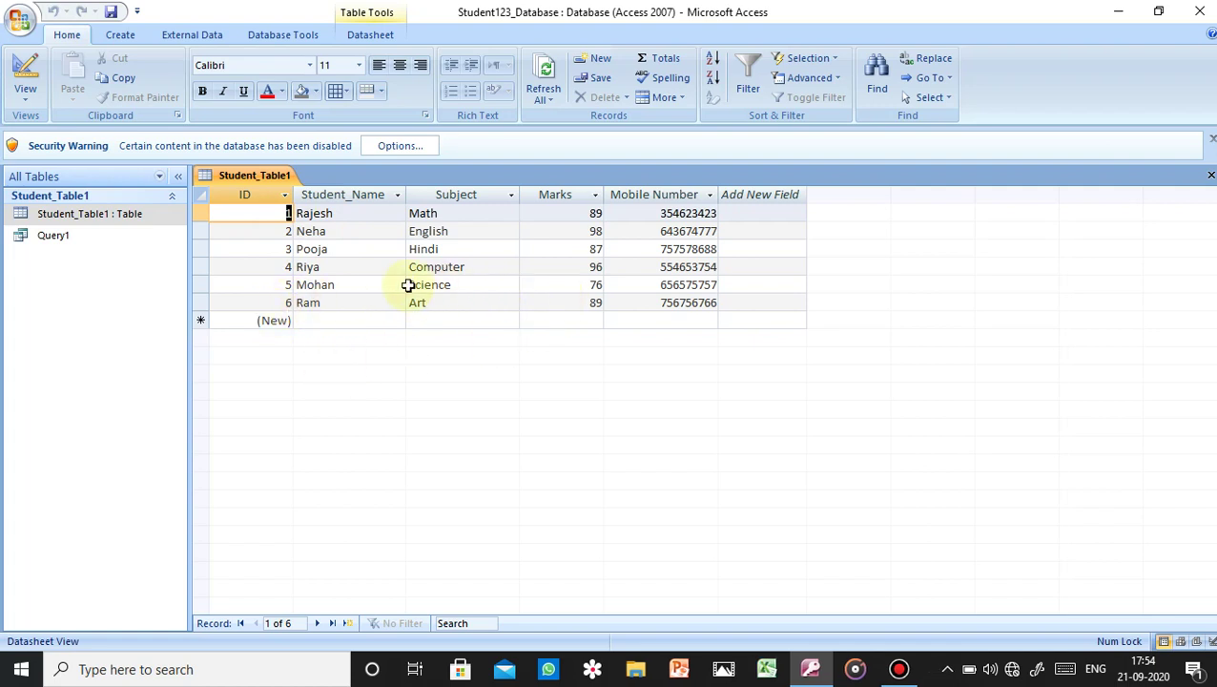
click(58, 237)
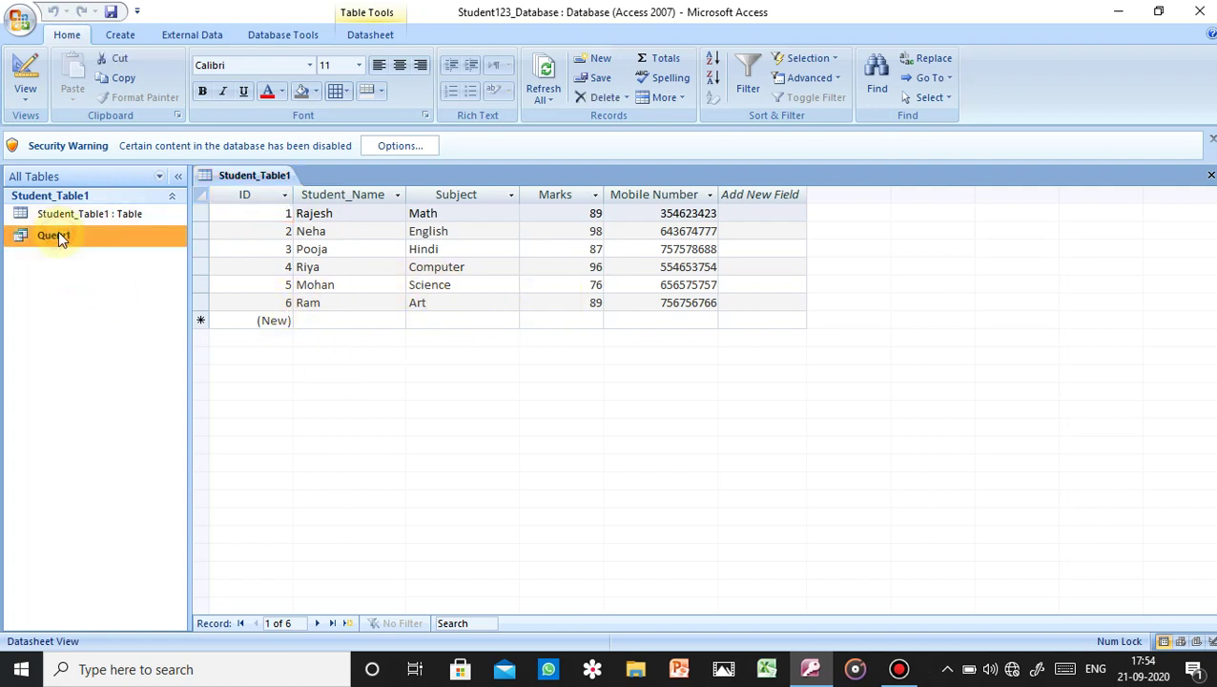
double_click(58, 237)
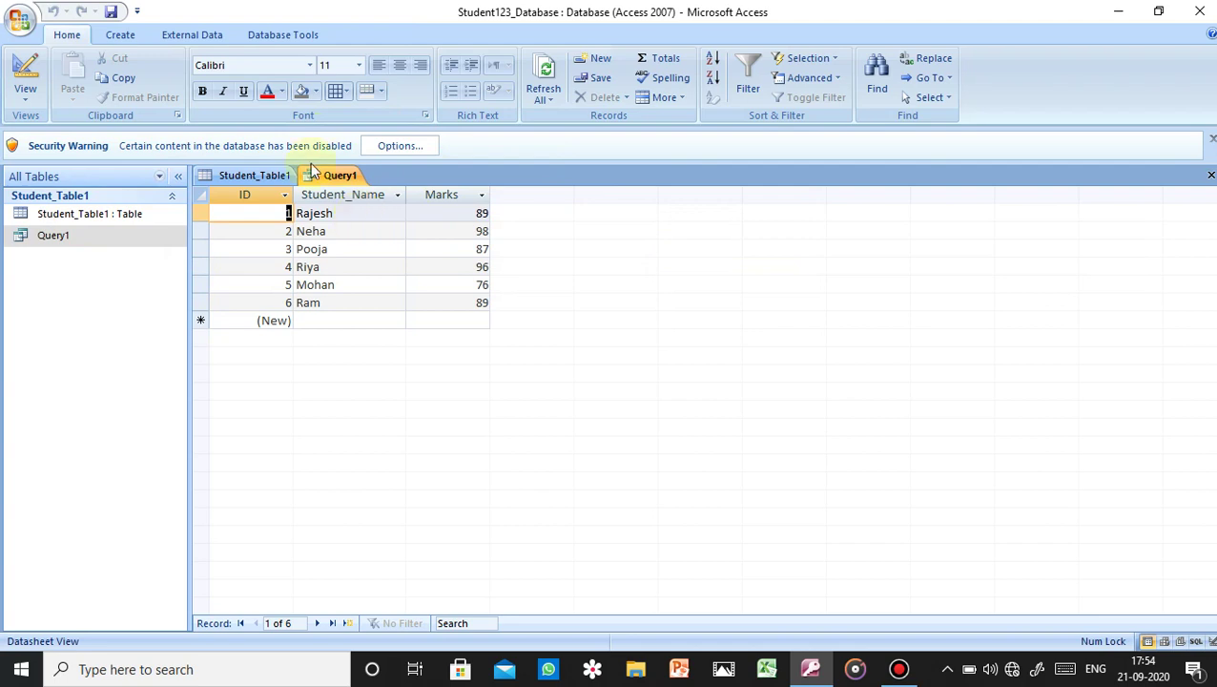
click(258, 177)
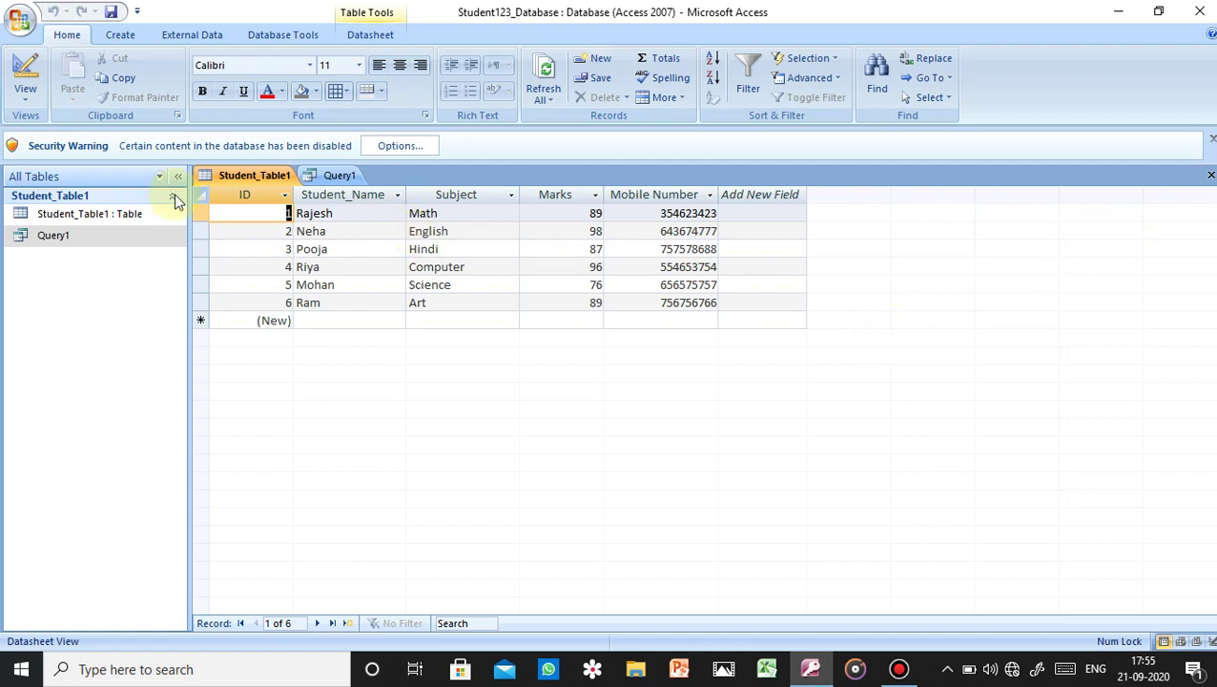
click(312, 177)
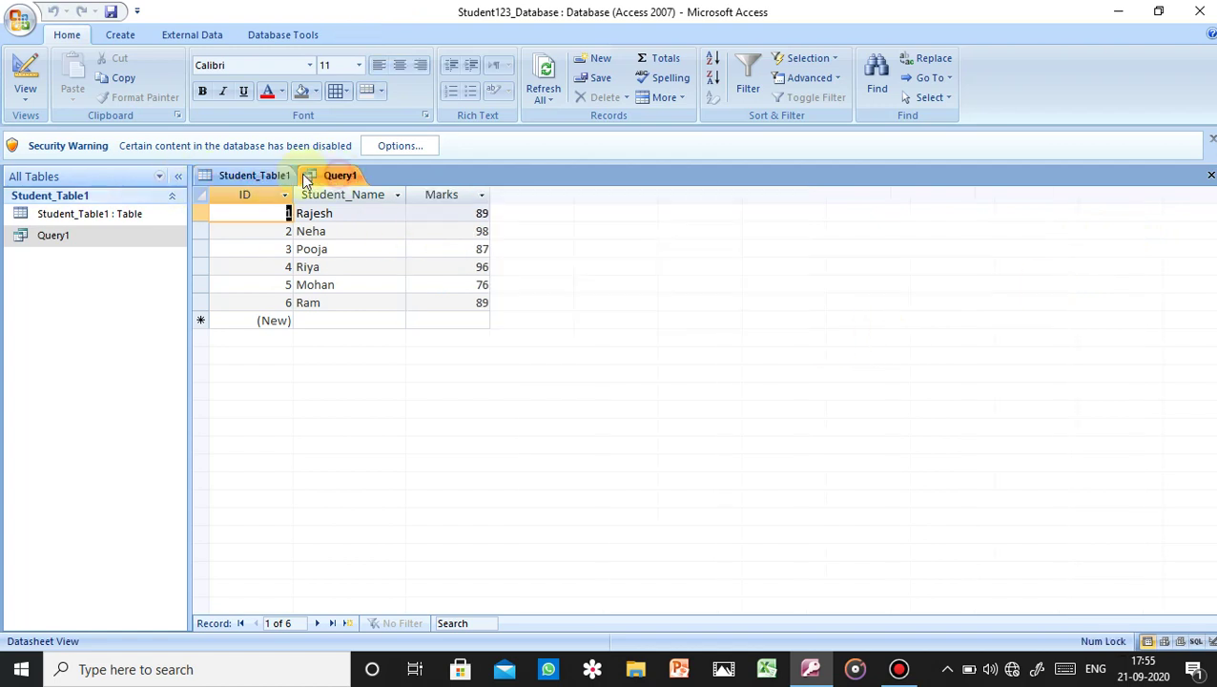
click(246, 176)
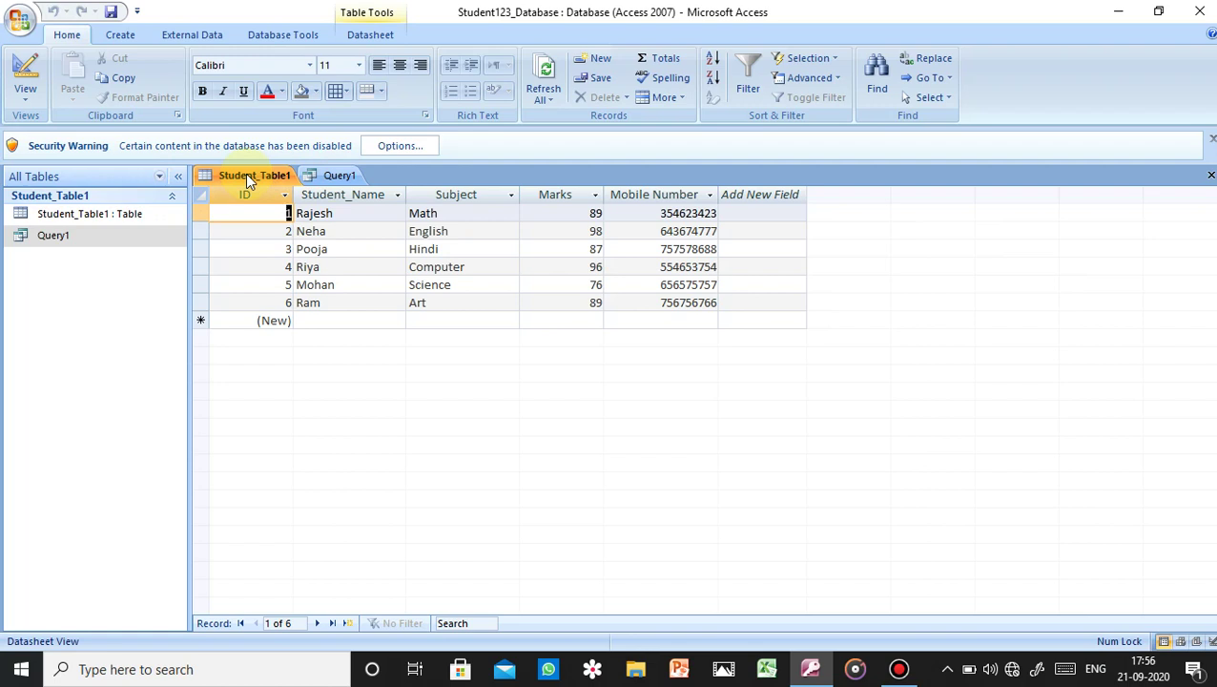
click(315, 175)
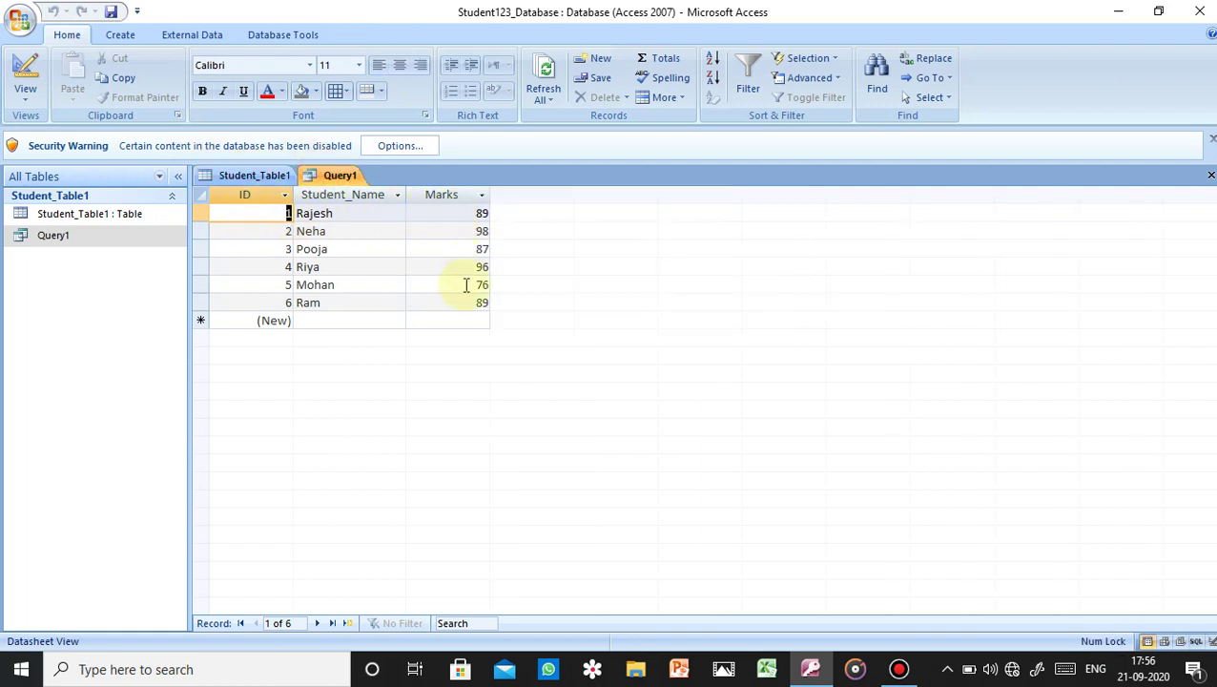
click(237, 177)
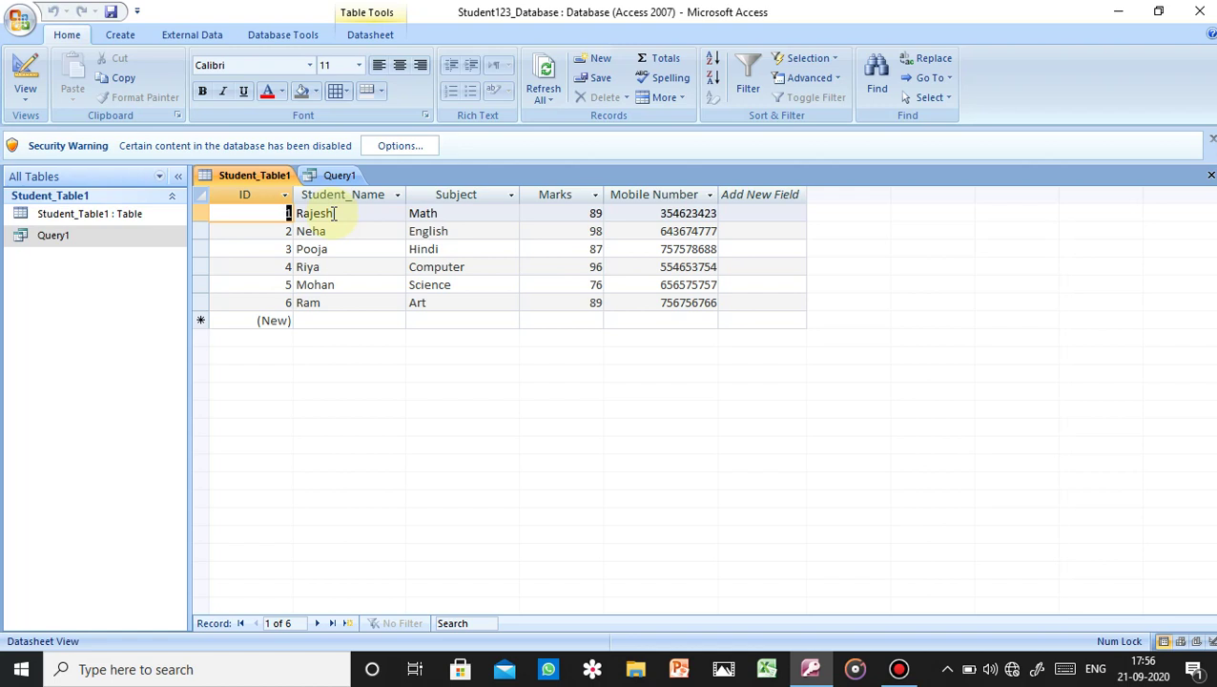
Step: Create a form from Student_Table1 and narrow its field boxes to under half their width in Layout View
click(108, 216)
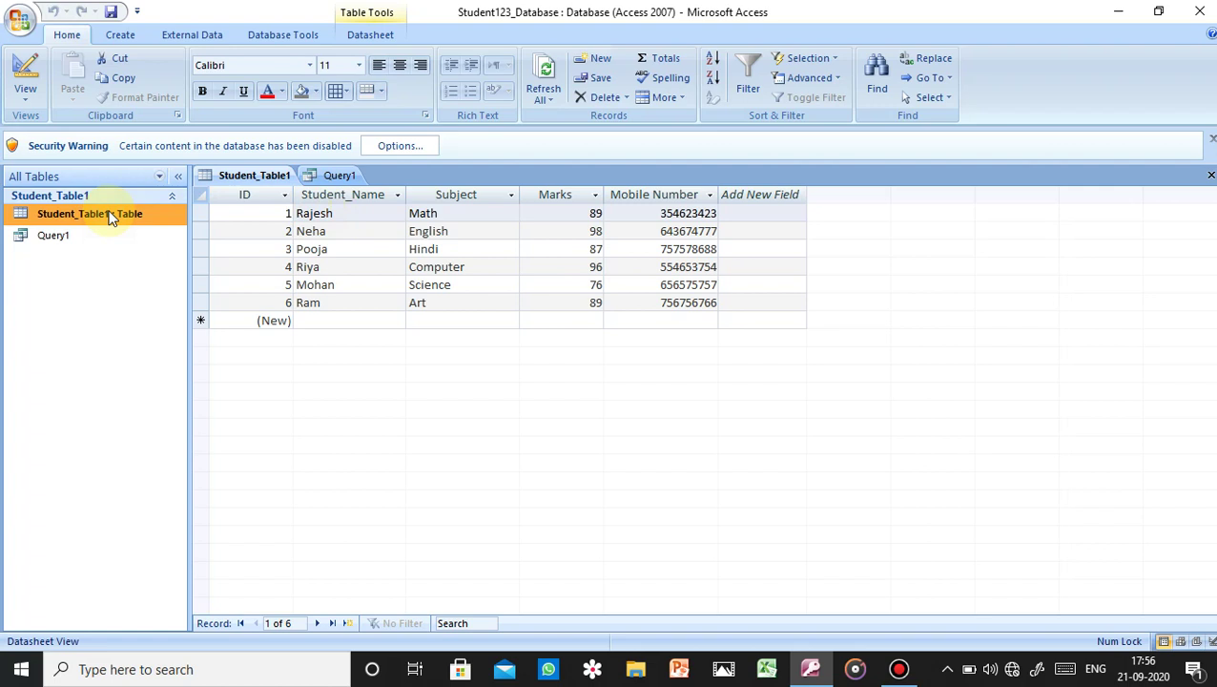
click(120, 36)
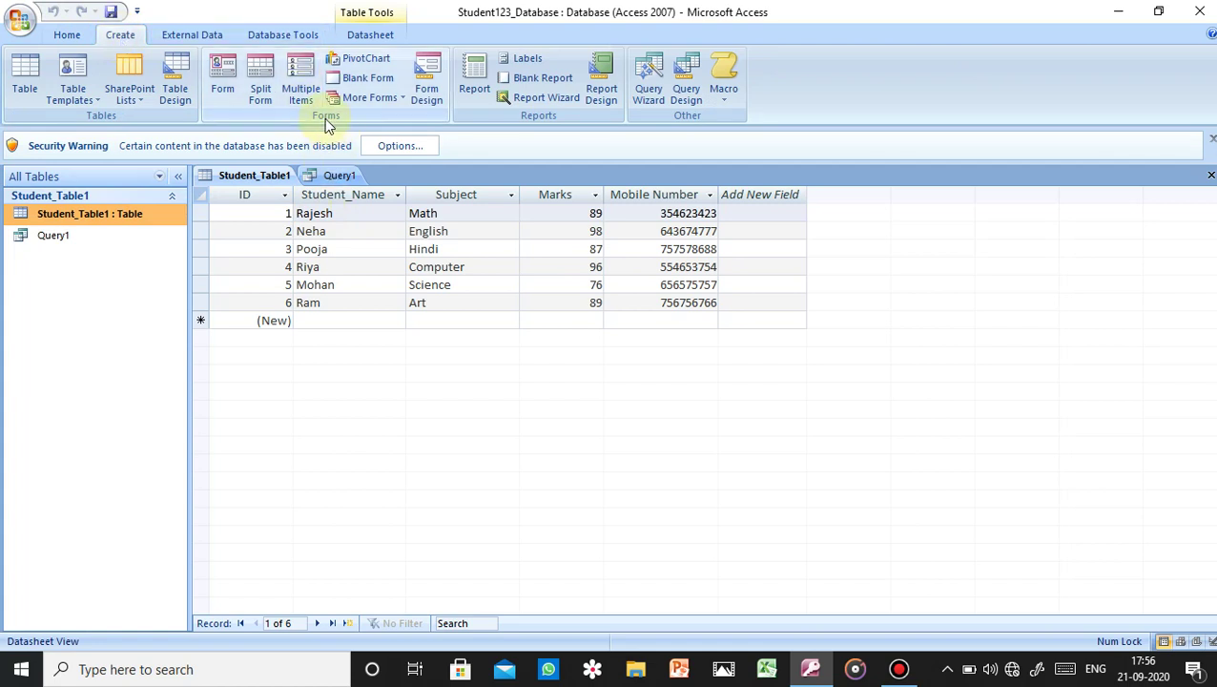
click(223, 72)
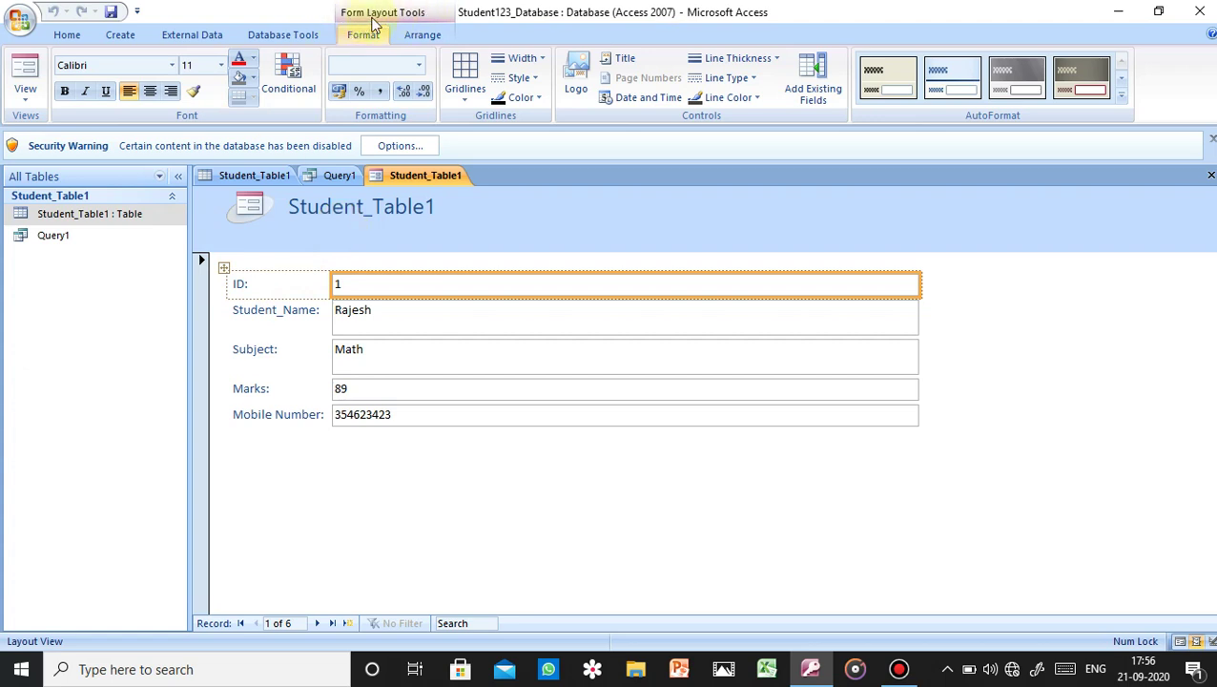
click(29, 99)
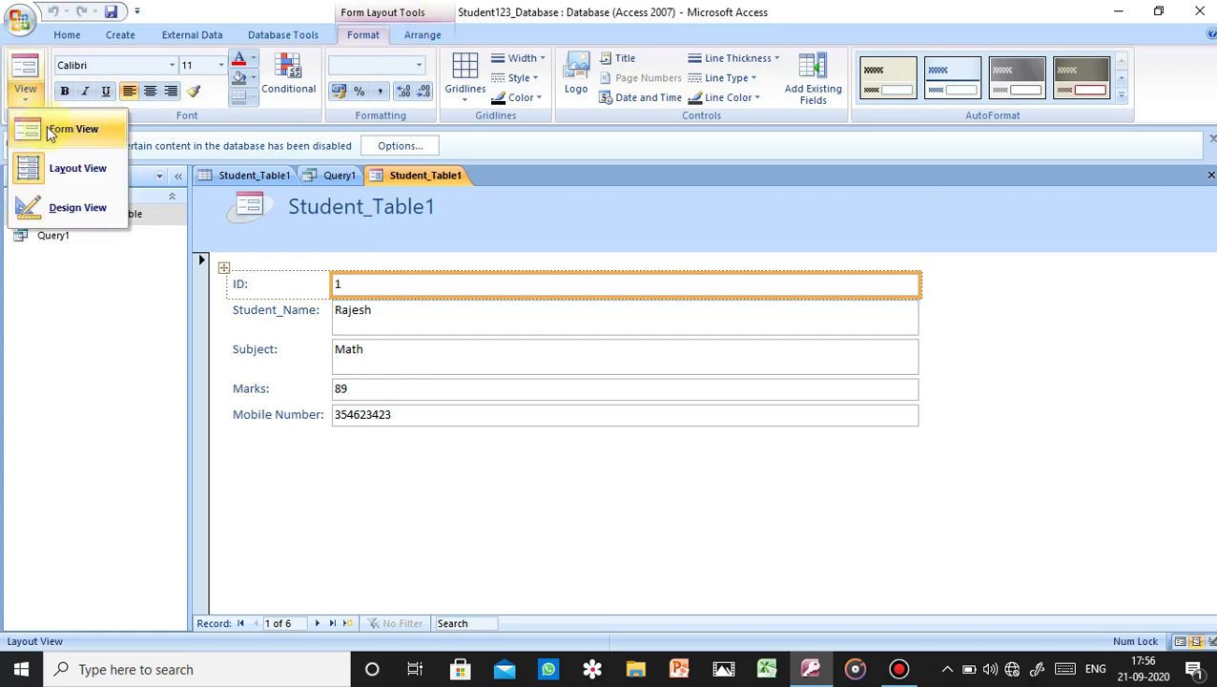
click(76, 168)
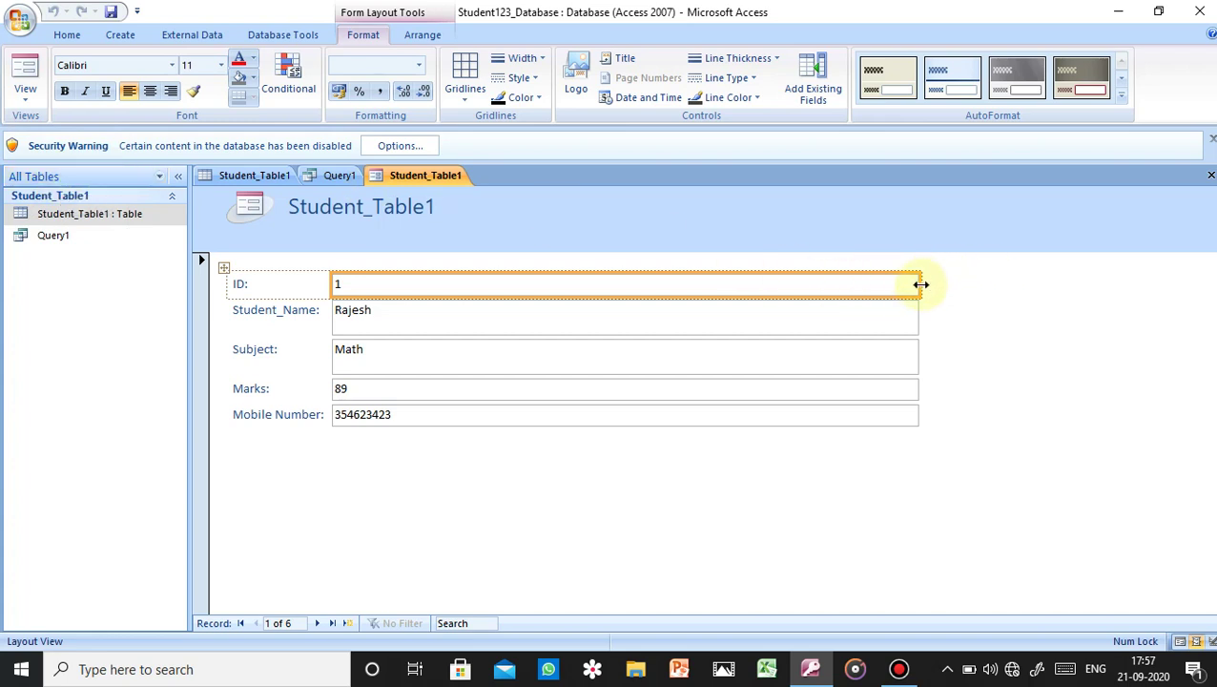
drag(920, 283, 550, 286)
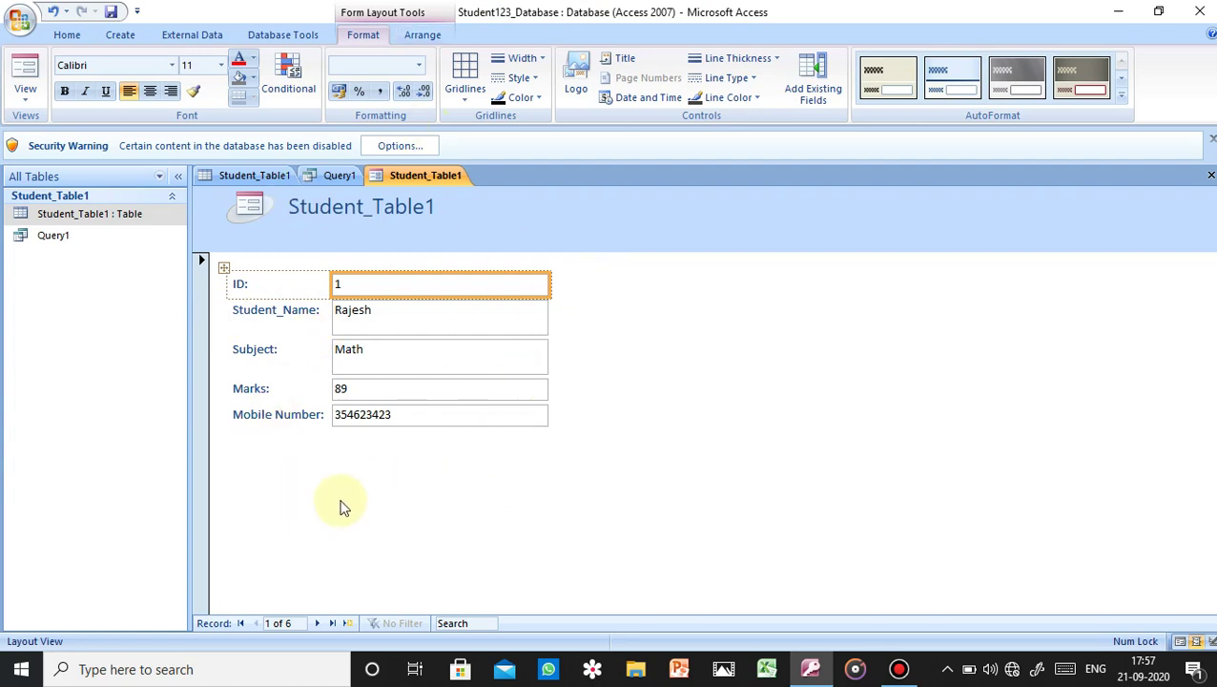
Step: Browse the form's records one by one to the last, and jump between the first and last records
click(317, 623)
click(317, 623)
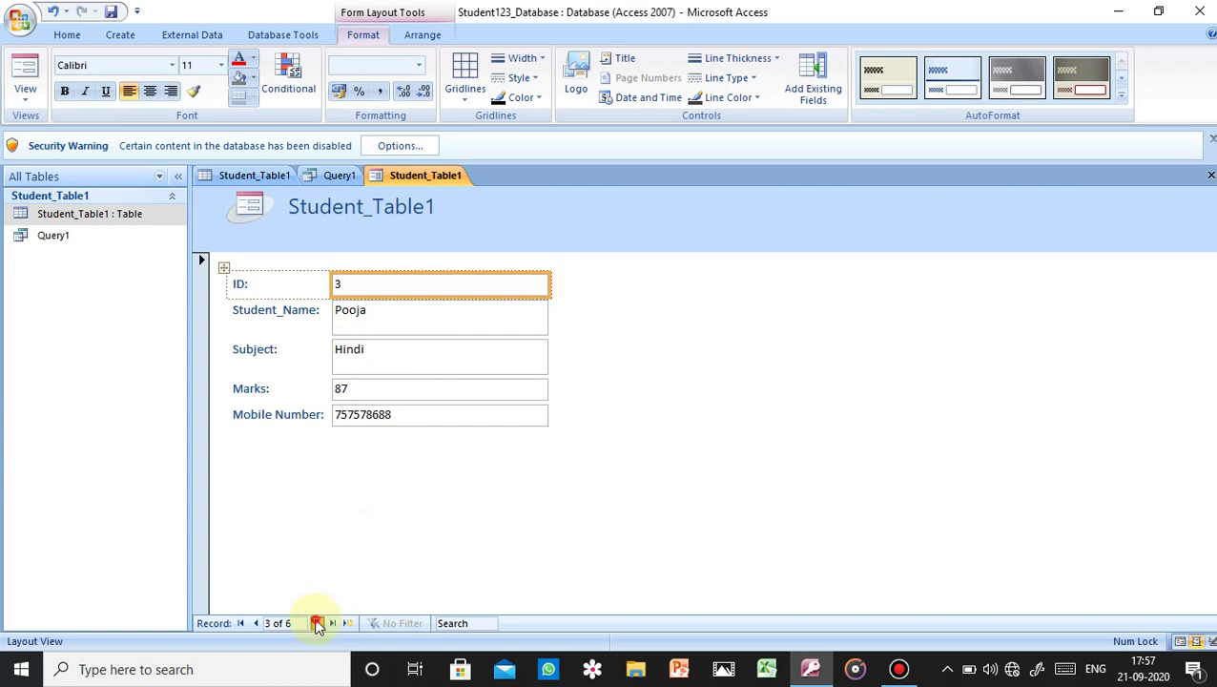
click(318, 622)
click(318, 623)
click(319, 622)
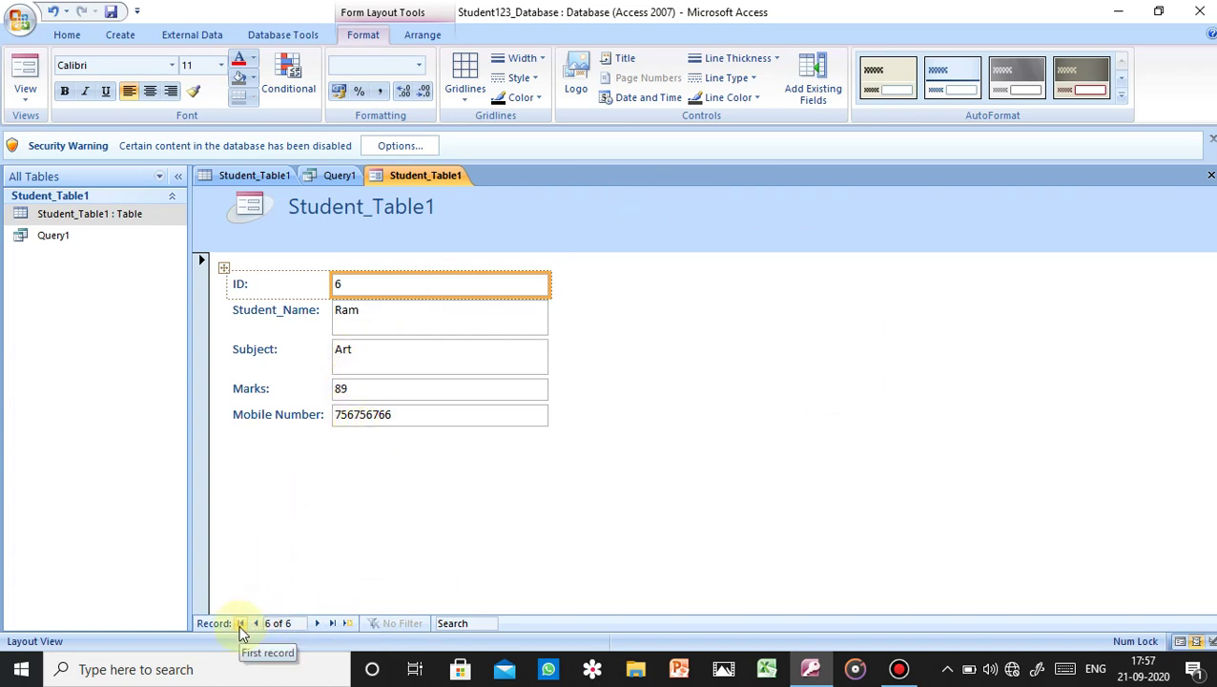
click(240, 624)
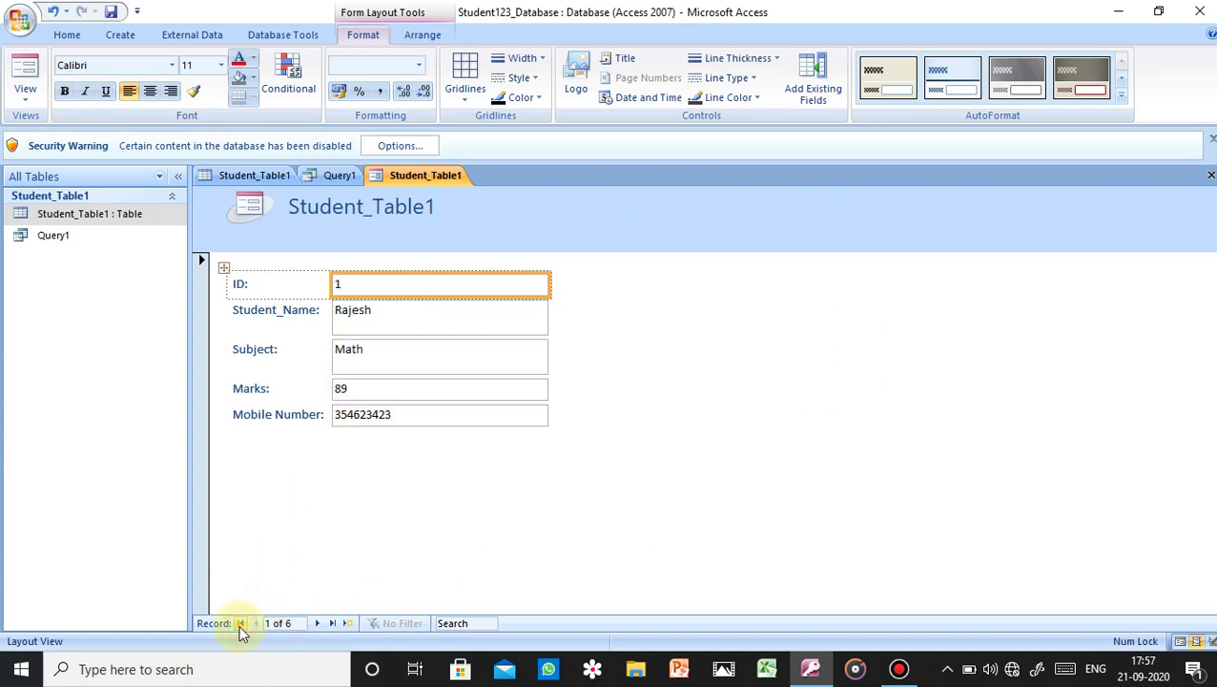
click(332, 624)
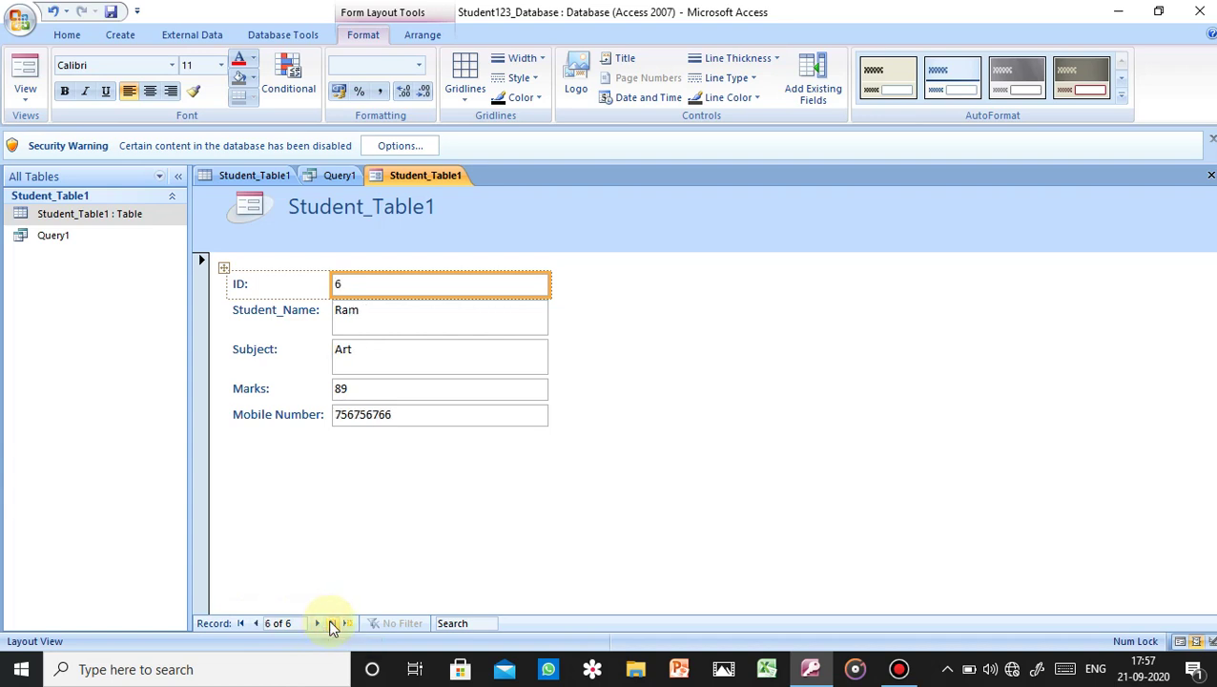
click(239, 623)
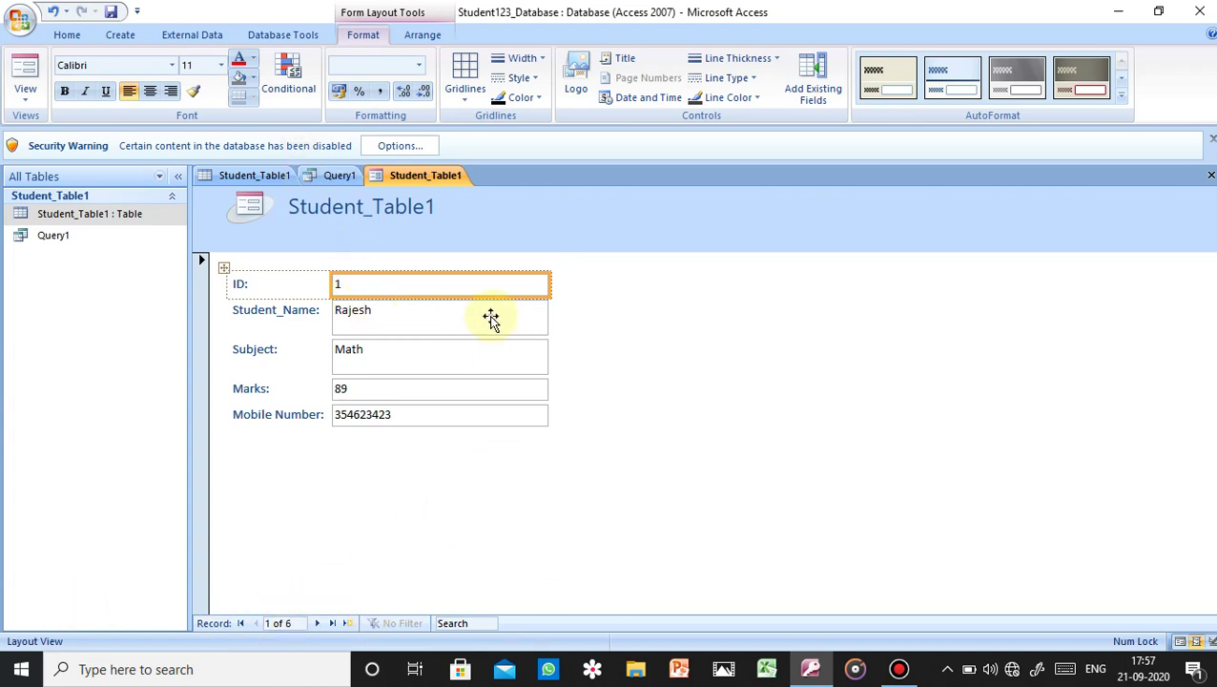
Step: Narrow the form's field boxes a little further and check the field labels from ID to Mobile Number
drag(551, 290, 500, 305)
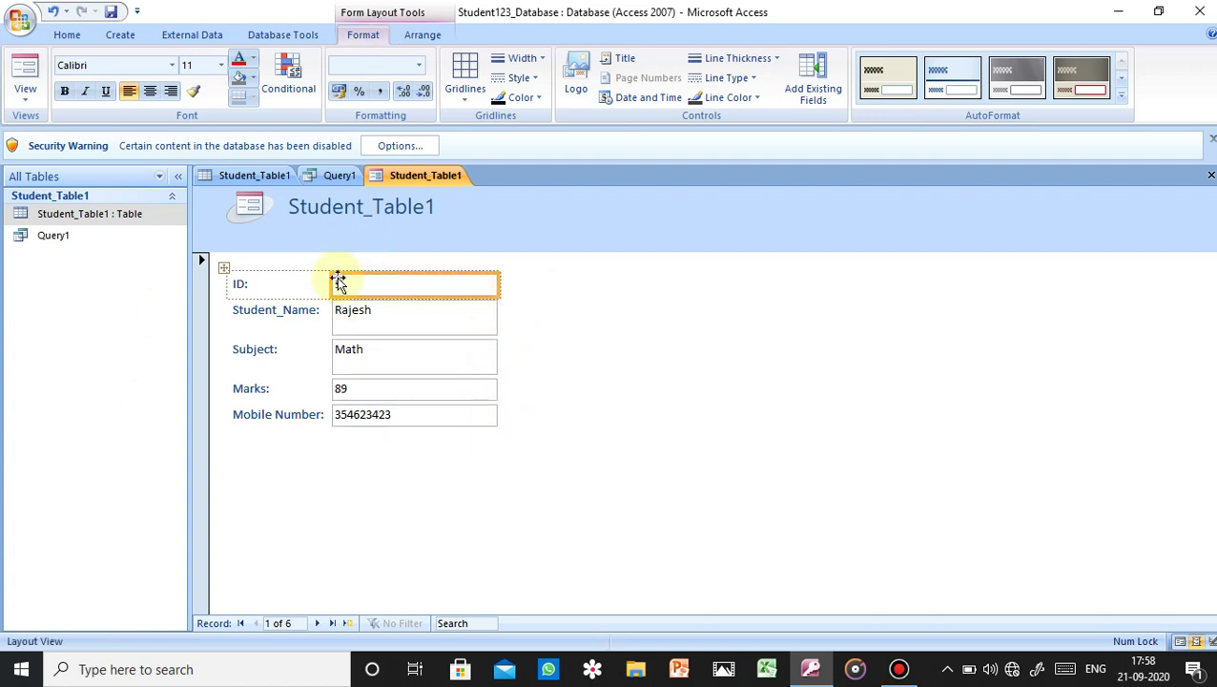
click(261, 276)
click(305, 320)
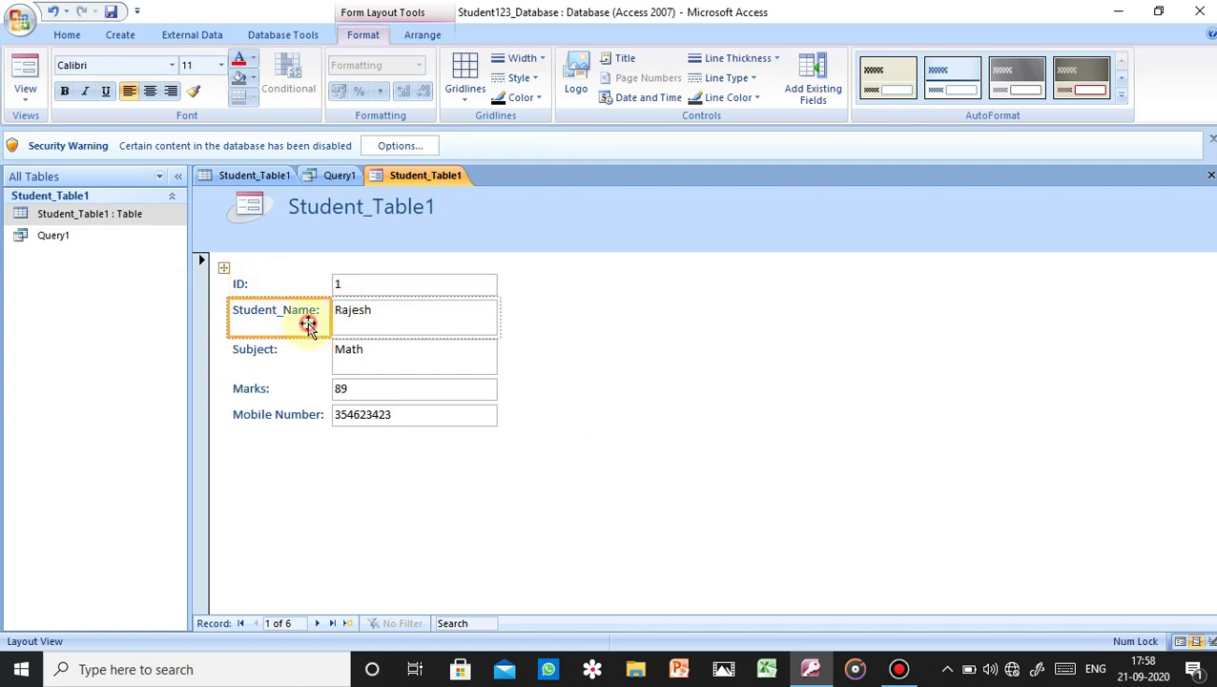
click(301, 390)
click(301, 356)
click(308, 413)
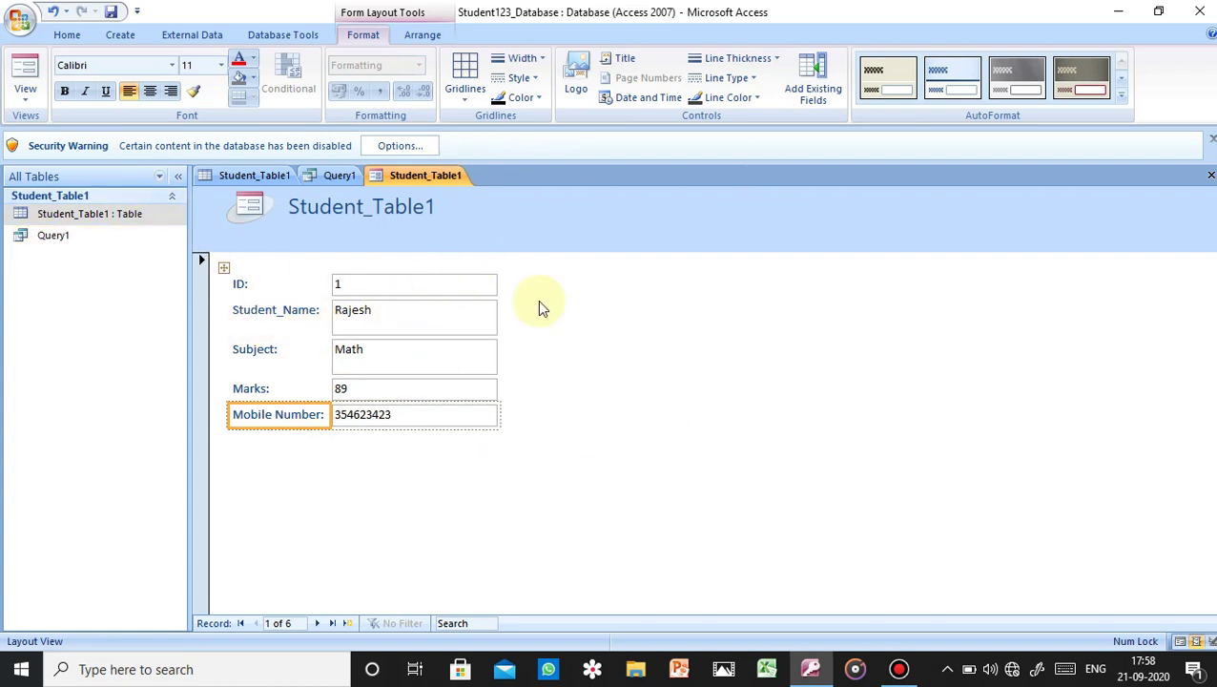
Step: Go to the second record and switch the form from Layout View to Form View
click(316, 623)
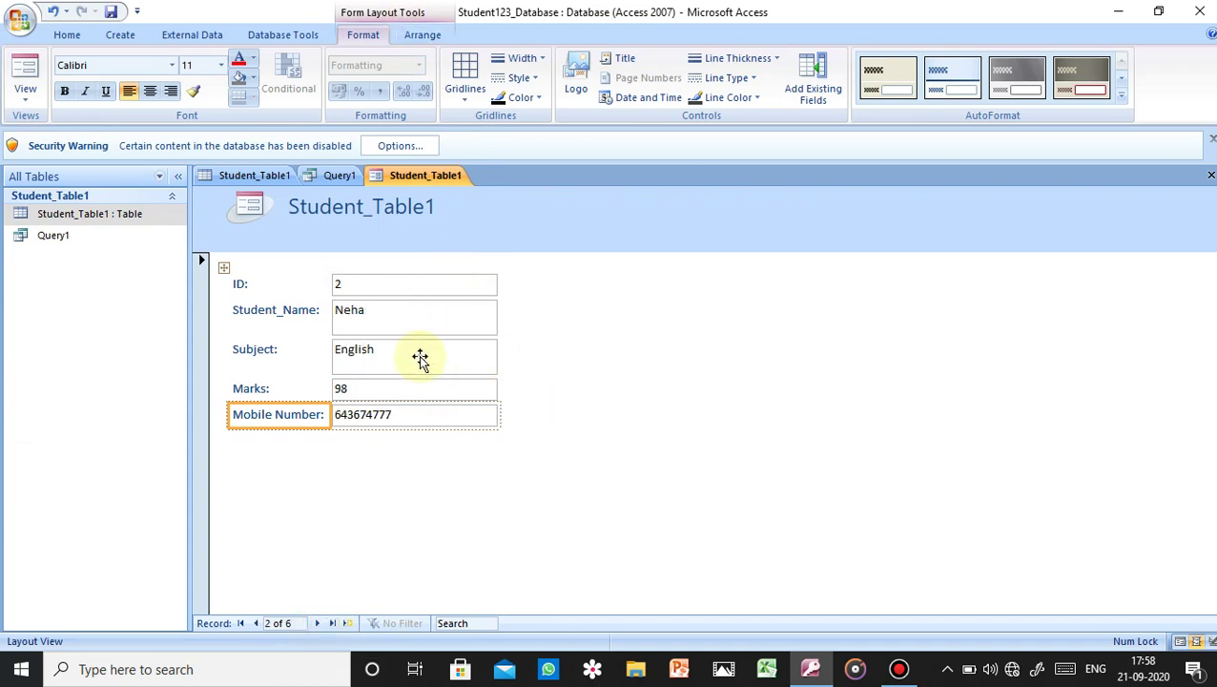
click(421, 391)
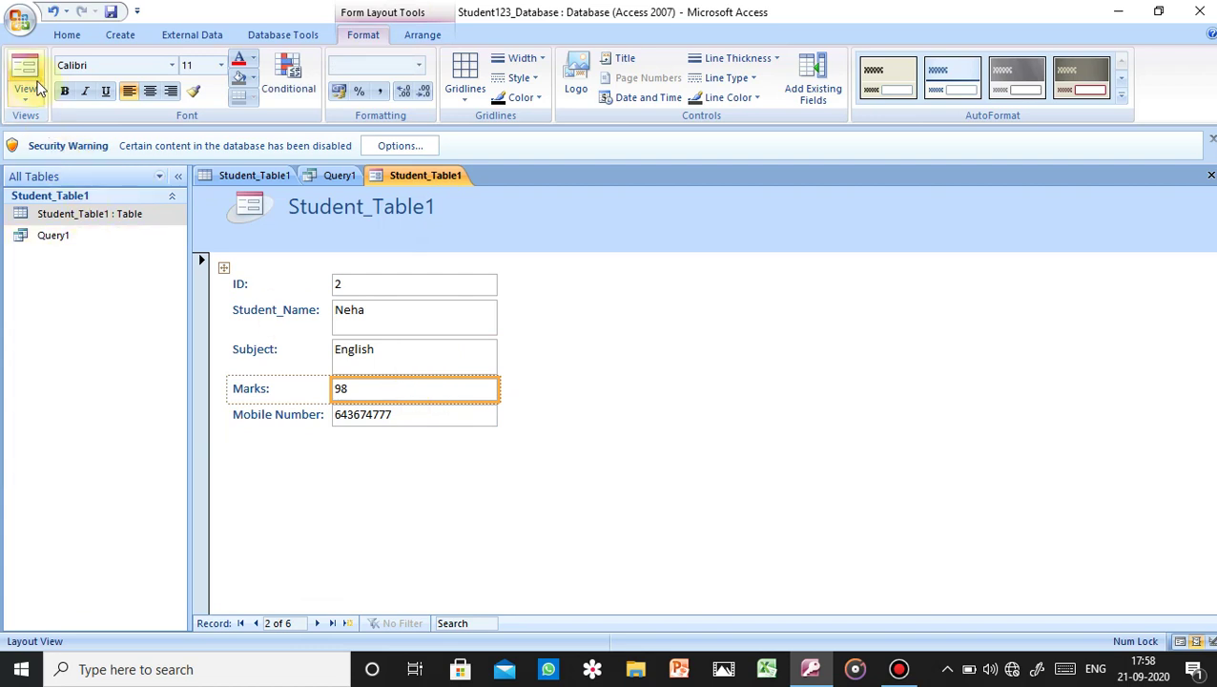
right_click(29, 81)
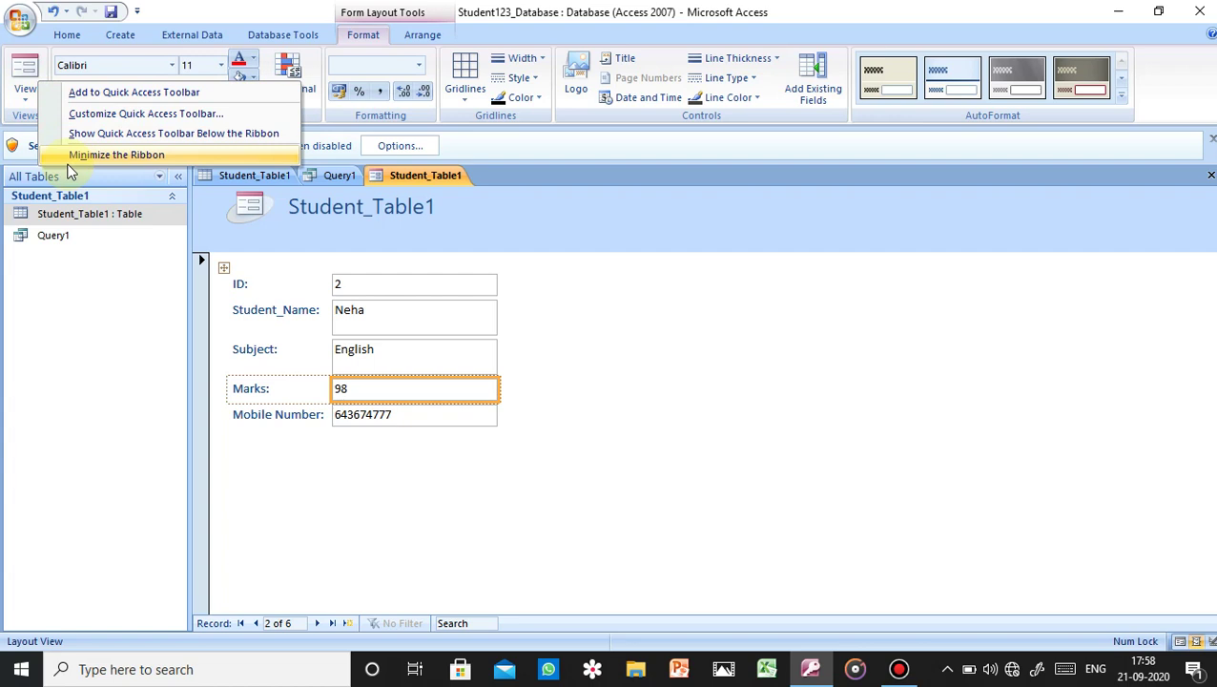
click(64, 34)
click(24, 93)
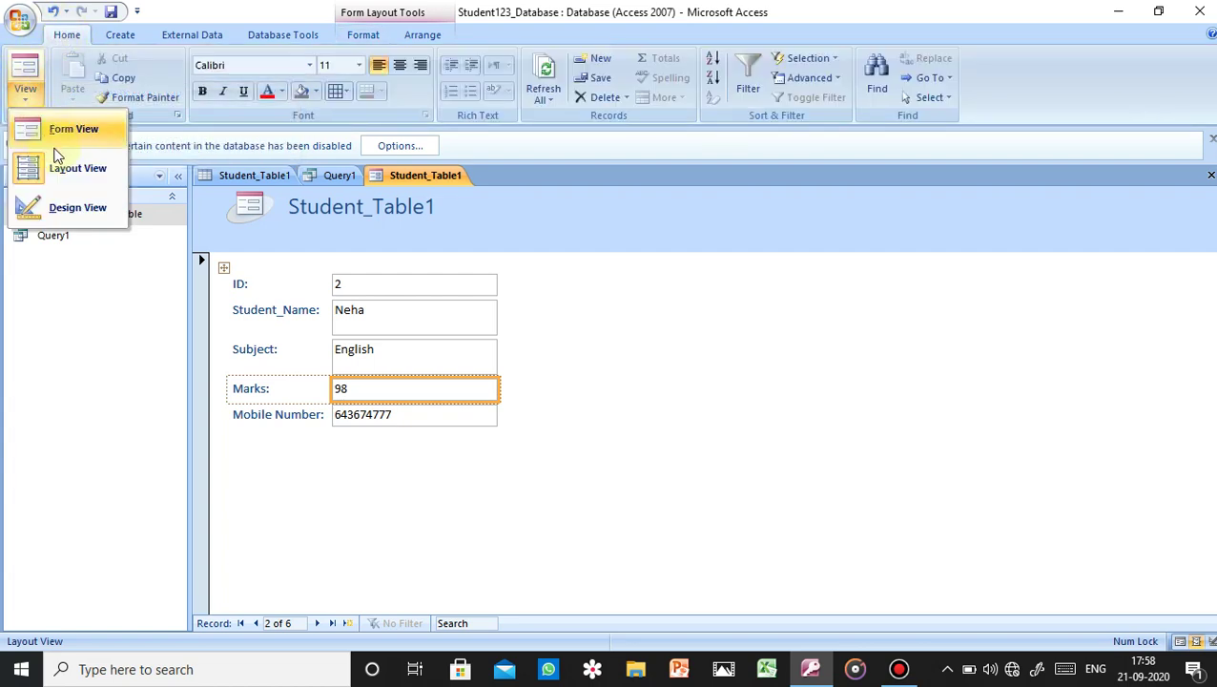
click(61, 129)
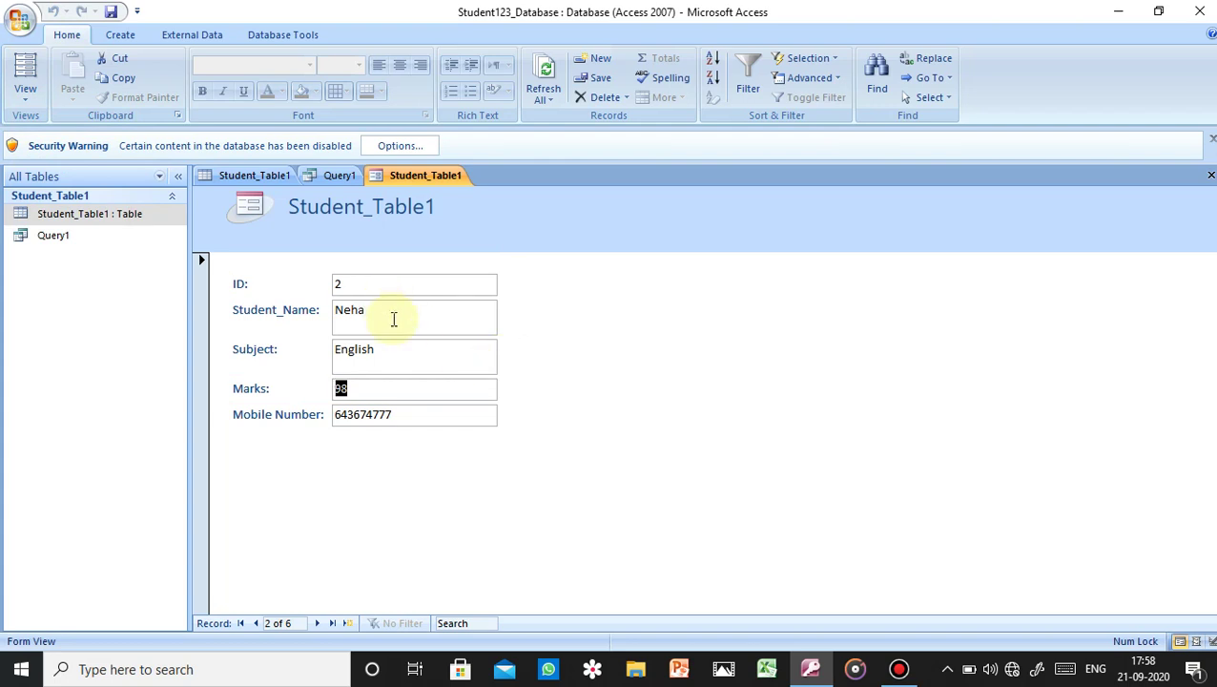
Step: Set the second record's Marks to 89 in the form
click(394, 319)
click(393, 382)
click(394, 323)
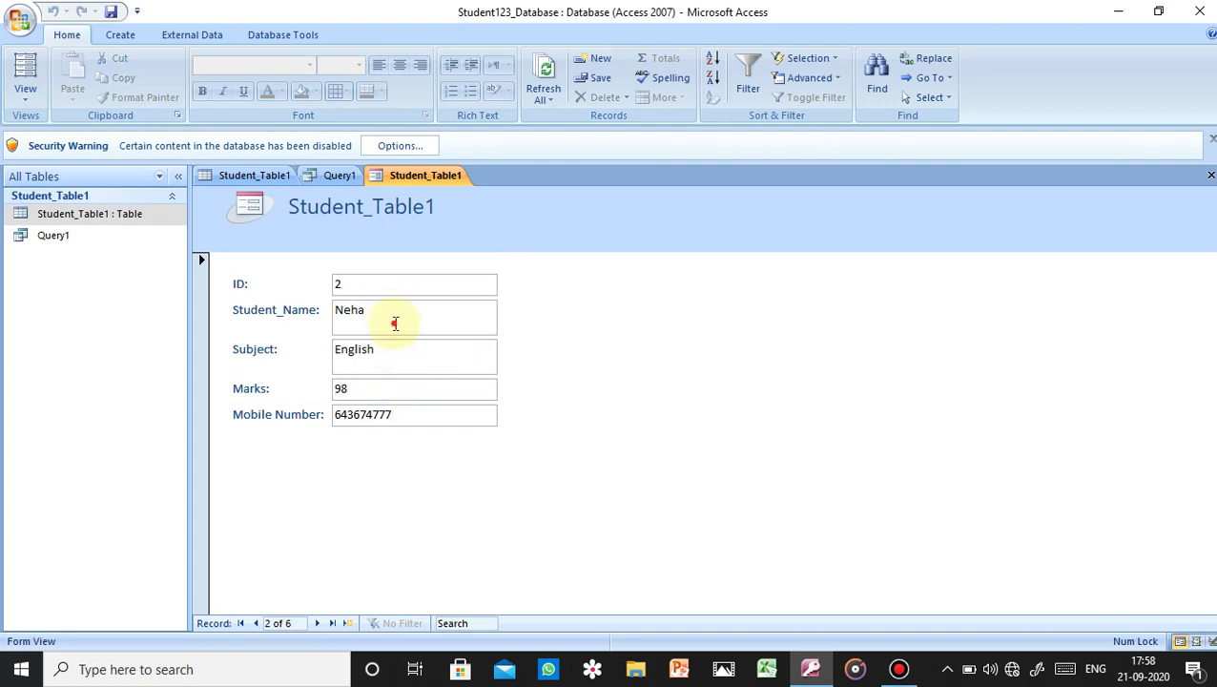
click(402, 387)
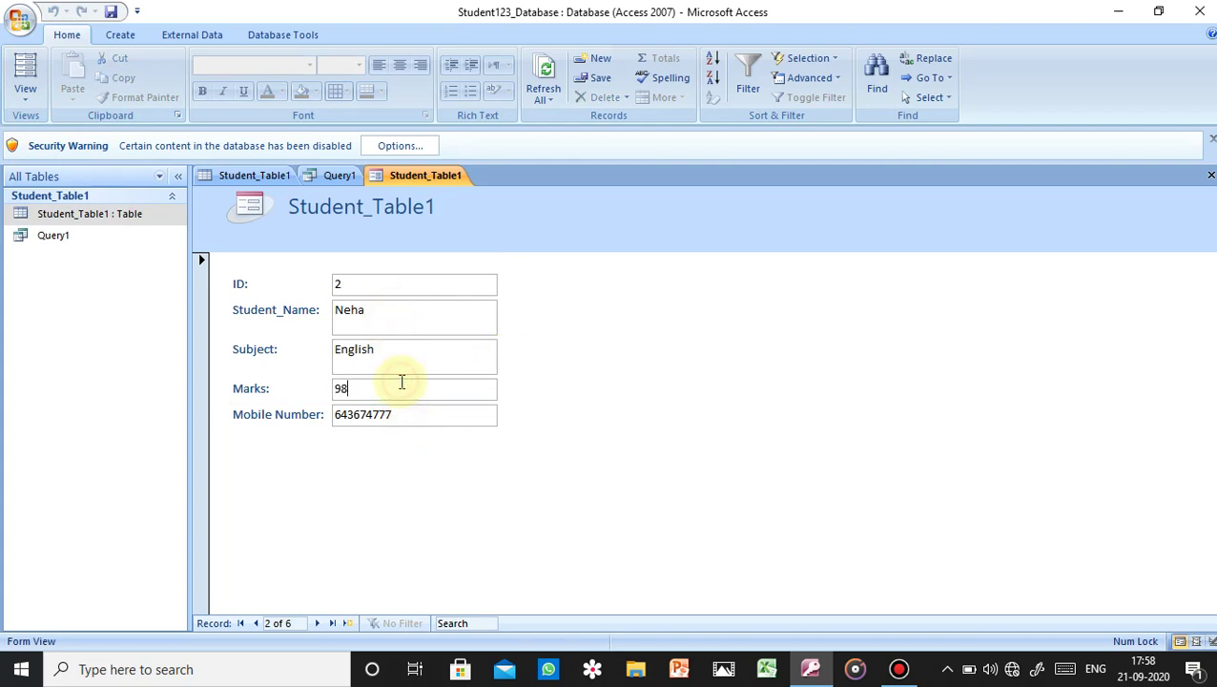
key(BackSpace)
key(BackSpace)
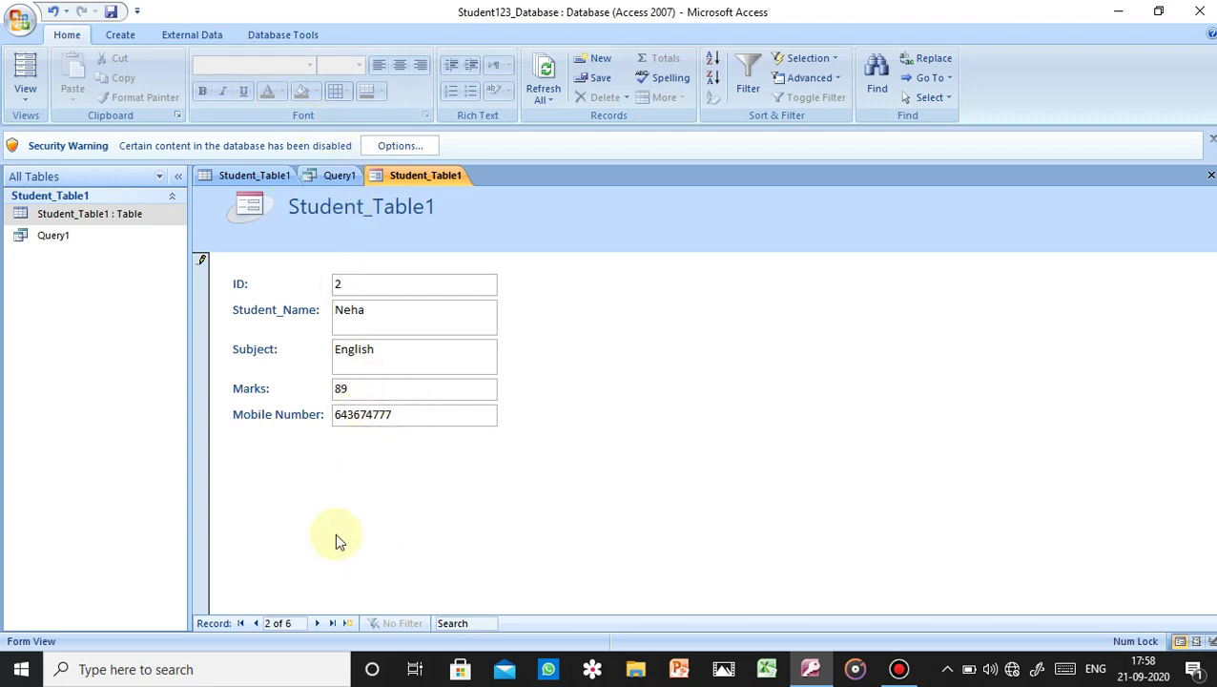
Step: Replace the last digits of the third record's mobile number and save the form as Student_Table1
click(317, 623)
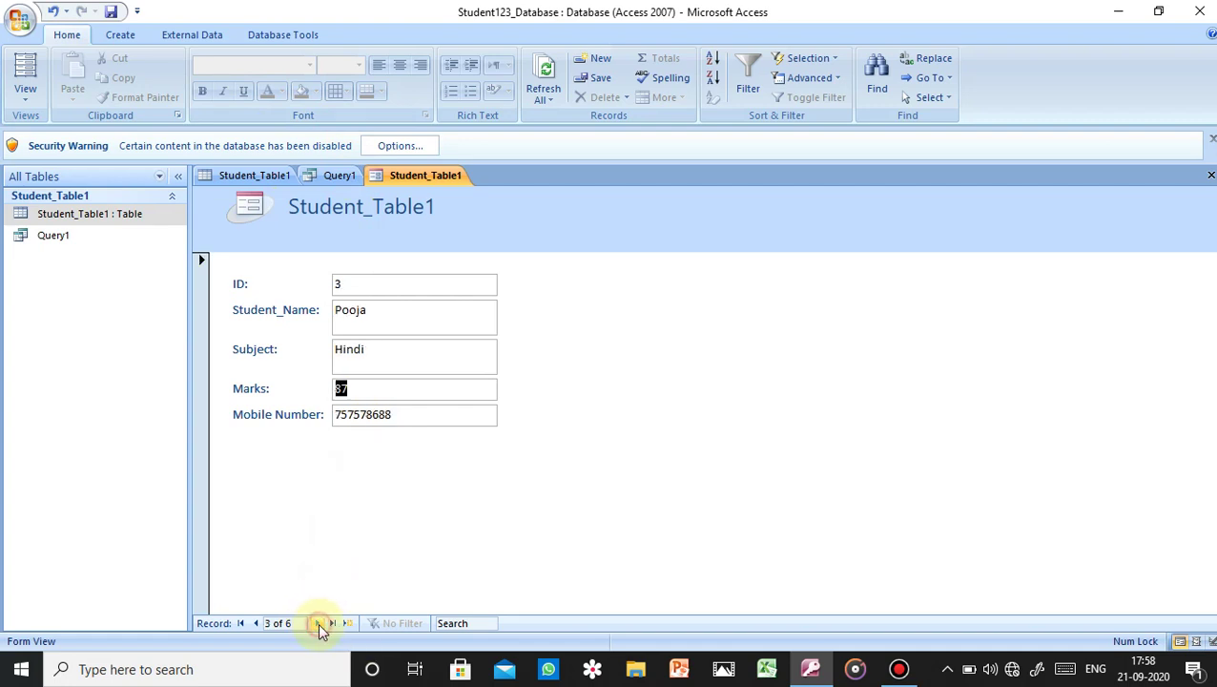
click(361, 387)
click(375, 349)
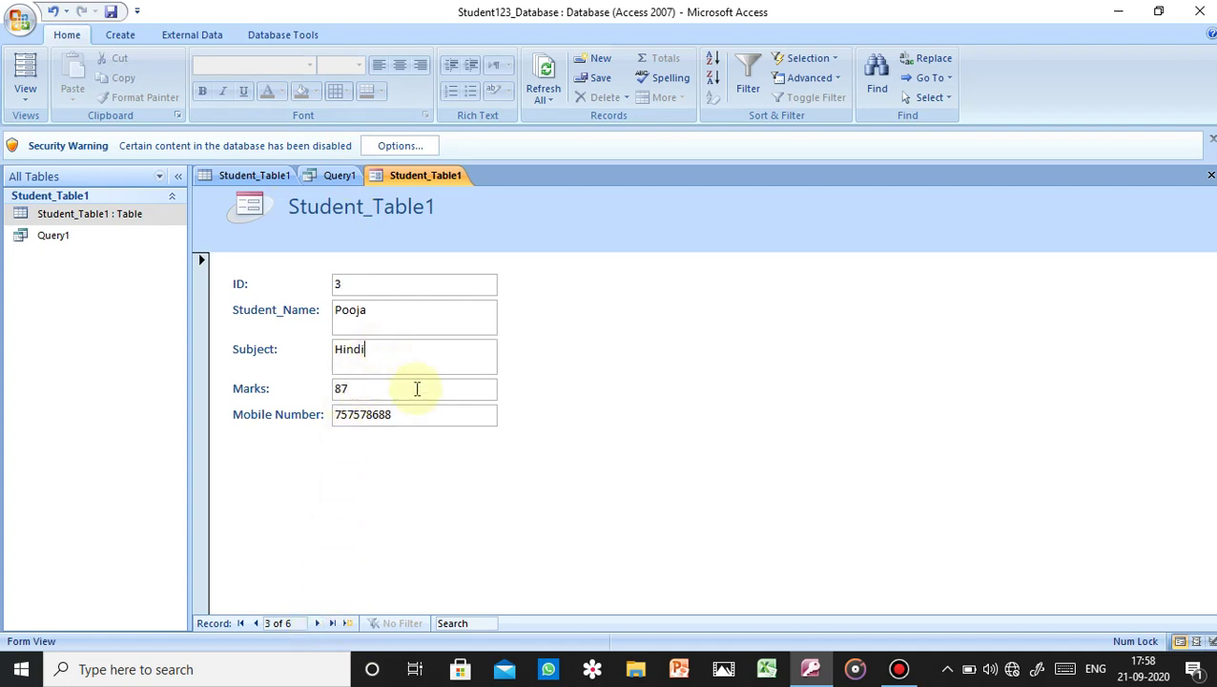
click(407, 419)
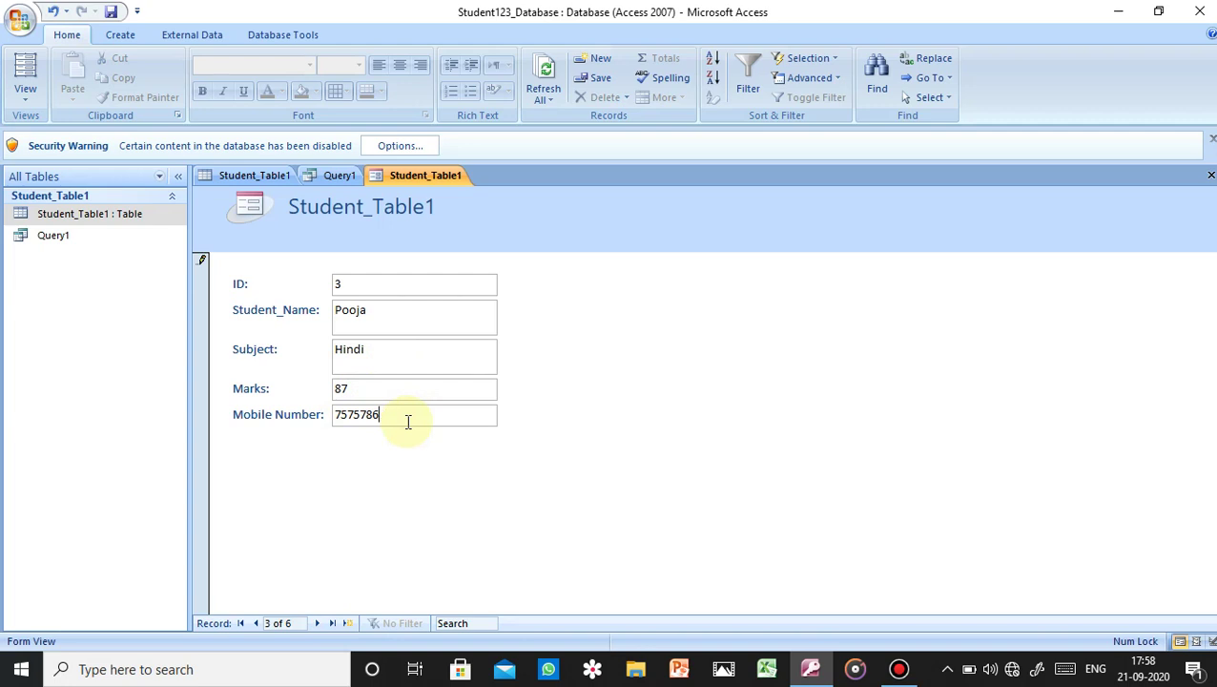
key(BackSpace)
key(BackSpace)
key(BackSpace)
key(BackSpace)
text(2345)
click(112, 13)
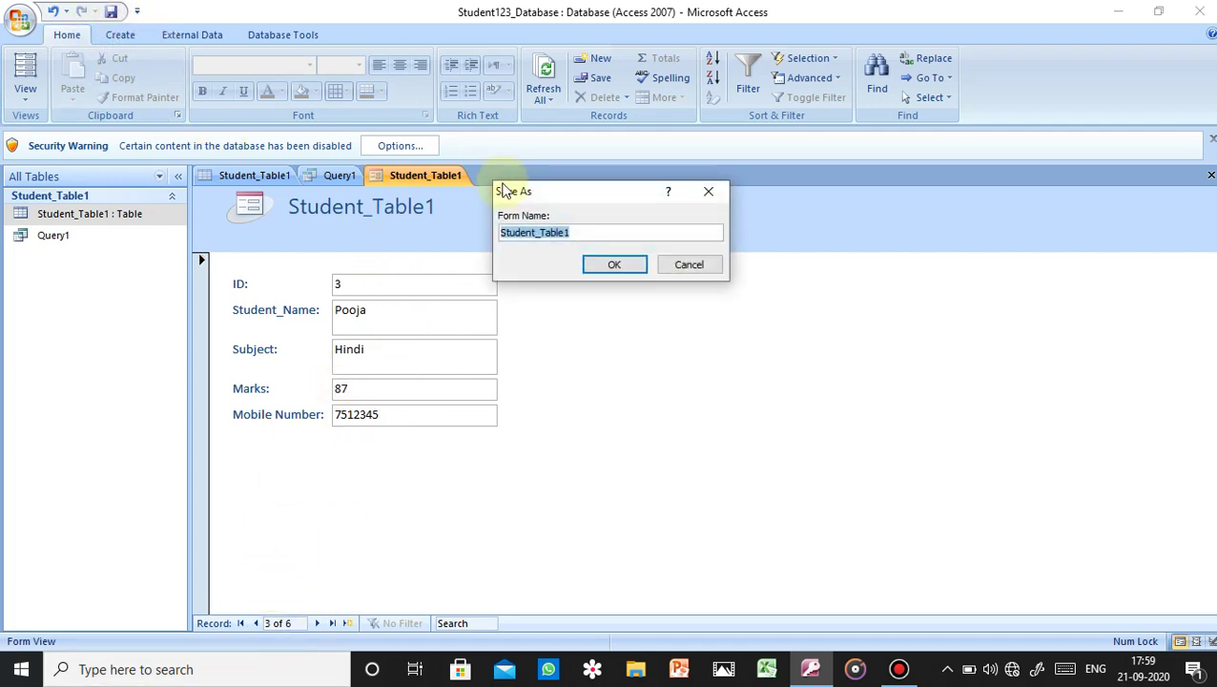
click(638, 267)
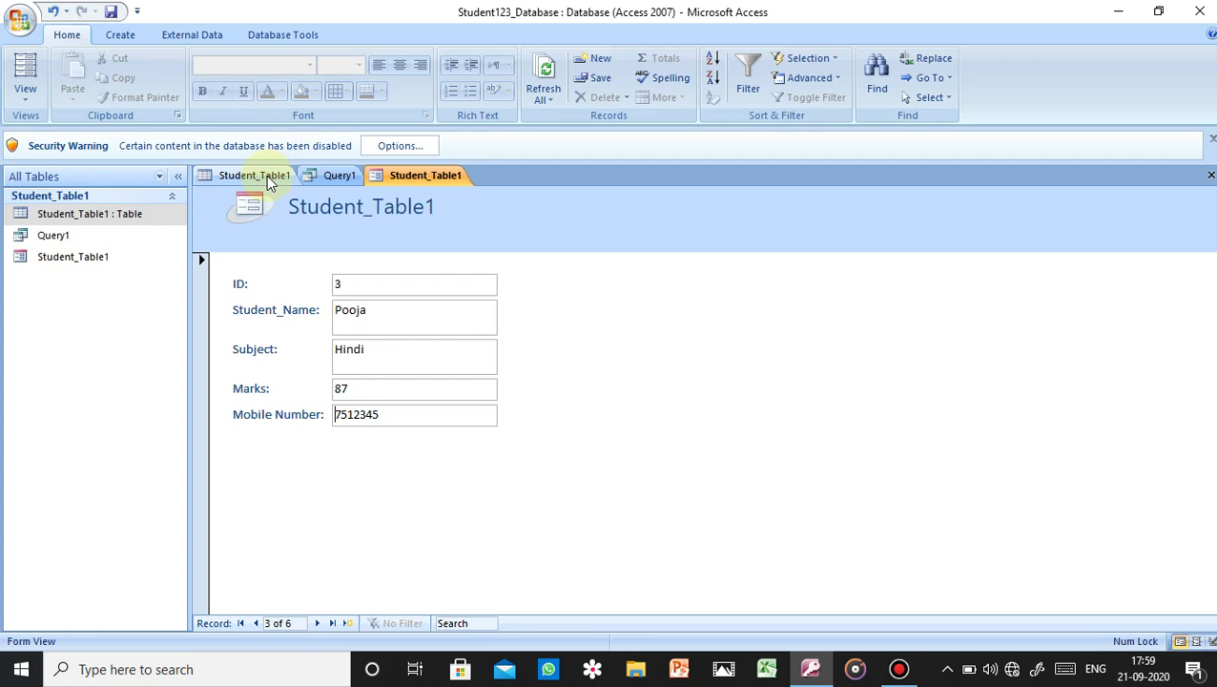
Step: Review the table, query and form objects listed under the Student_Table1 group
click(94, 236)
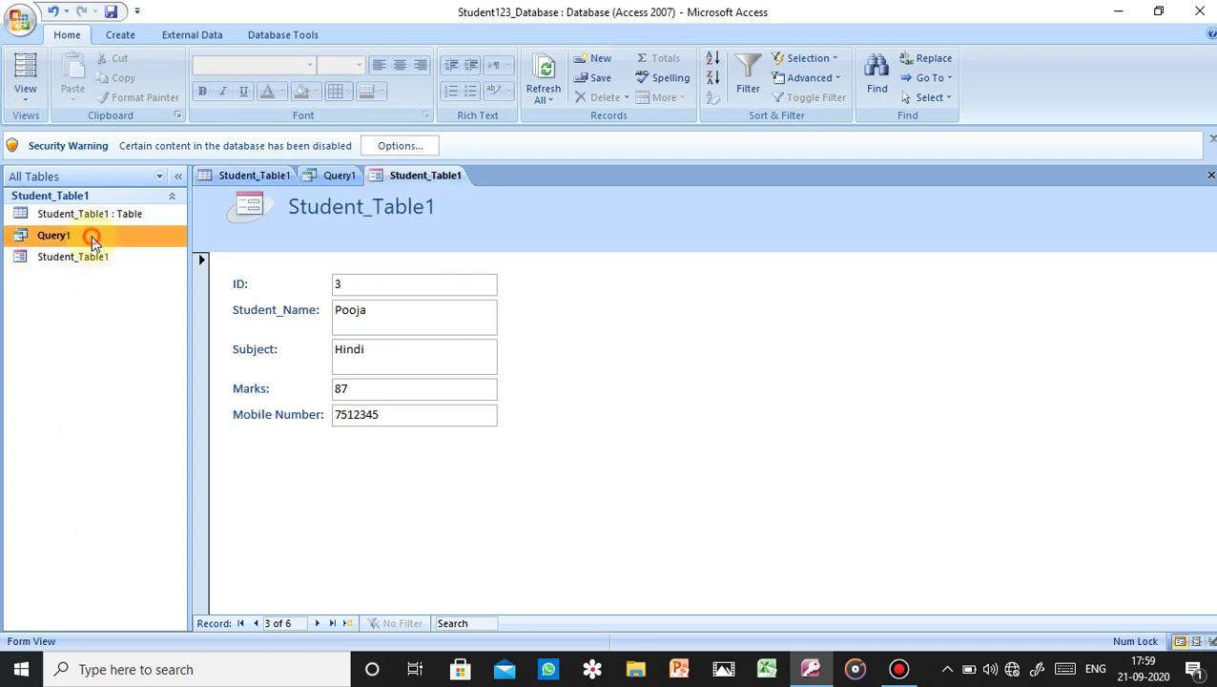
click(90, 213)
click(95, 256)
click(96, 236)
click(98, 215)
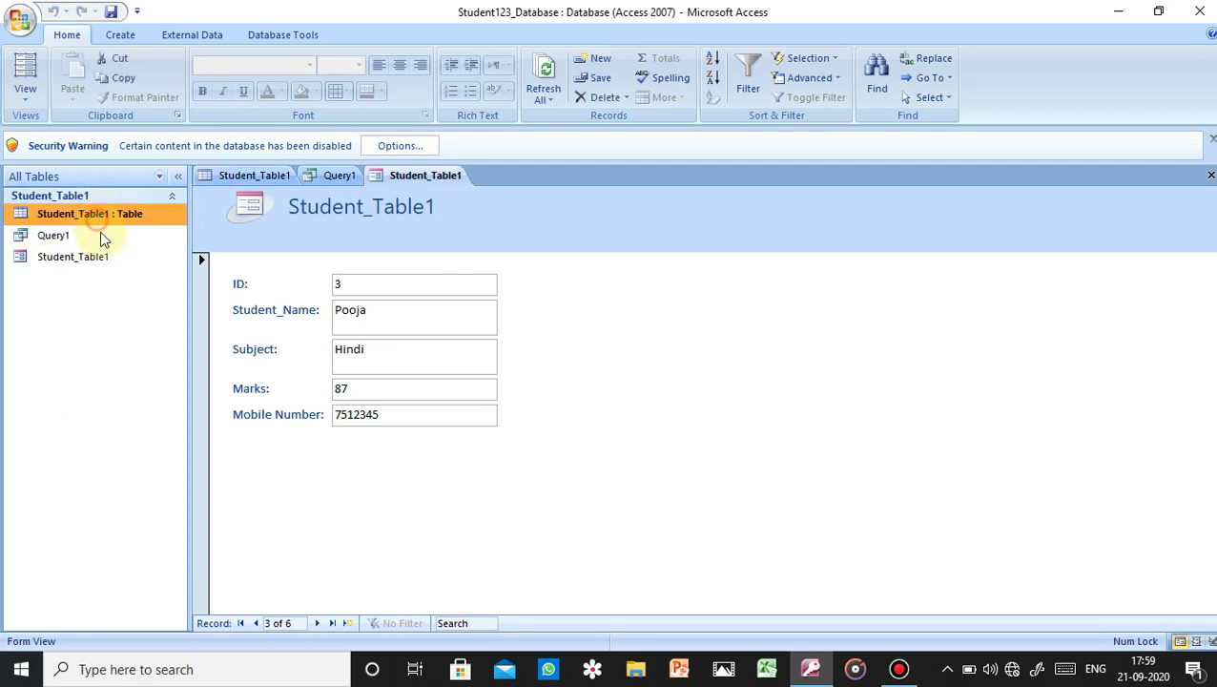
click(103, 237)
click(103, 257)
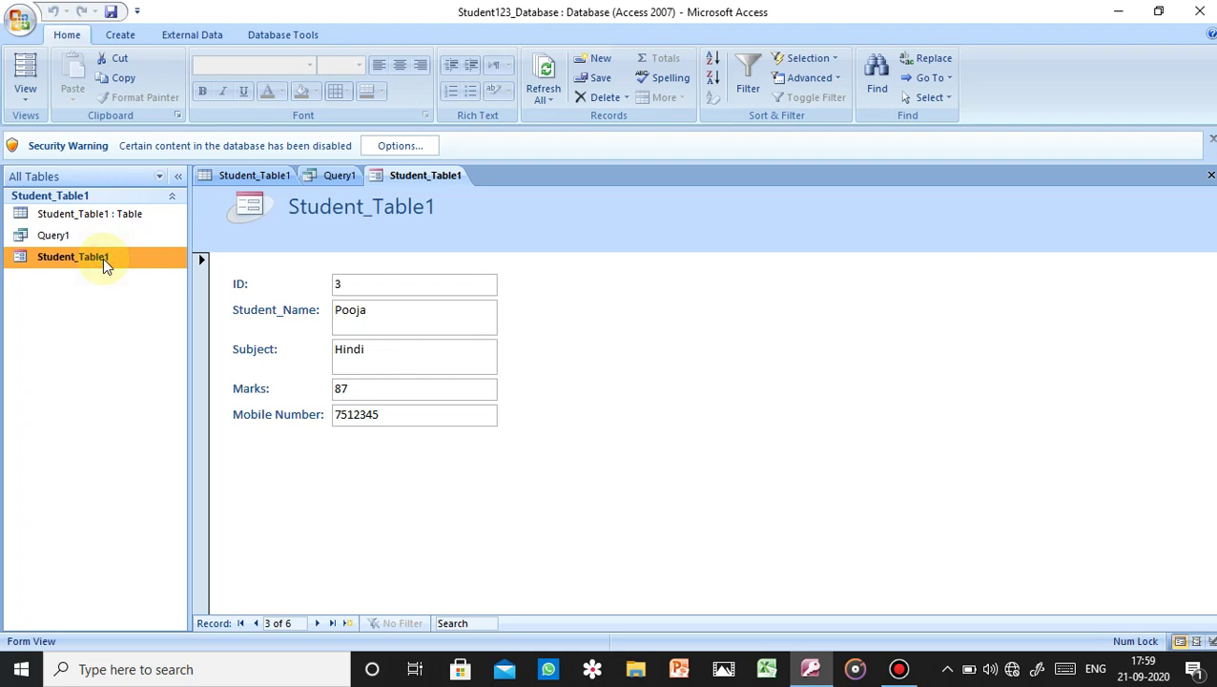
click(100, 236)
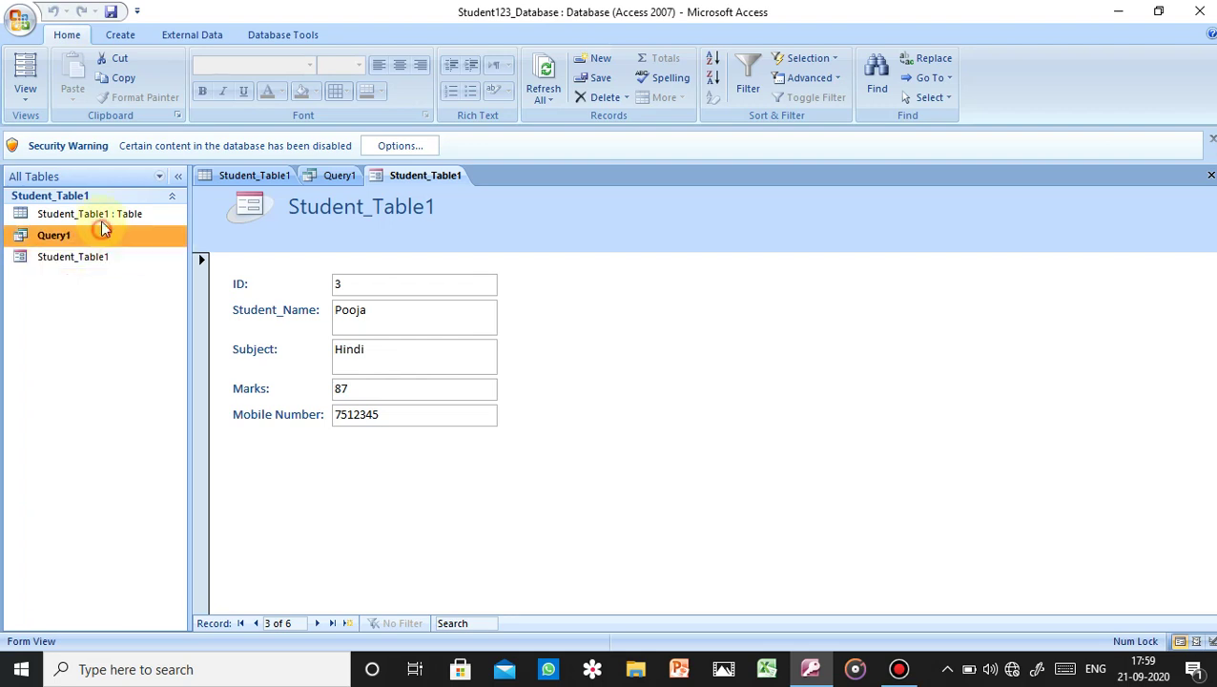
click(105, 217)
click(108, 236)
click(111, 220)
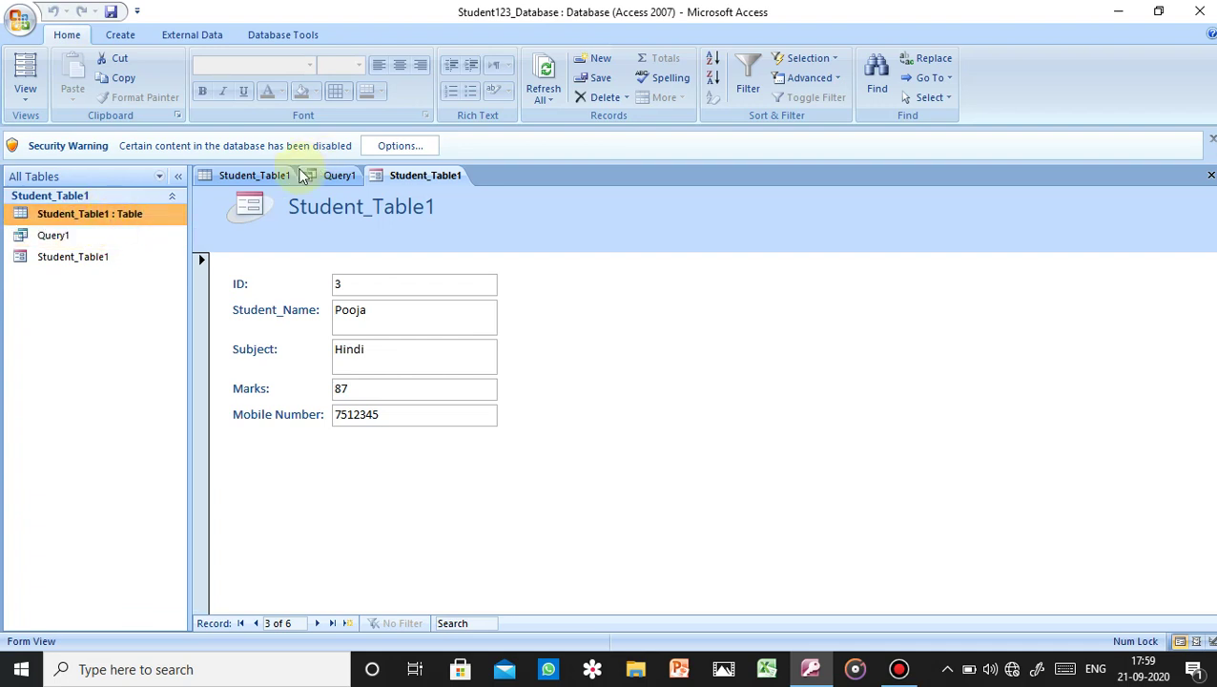
Step: Create a report from the Student_Table1 table
click(254, 177)
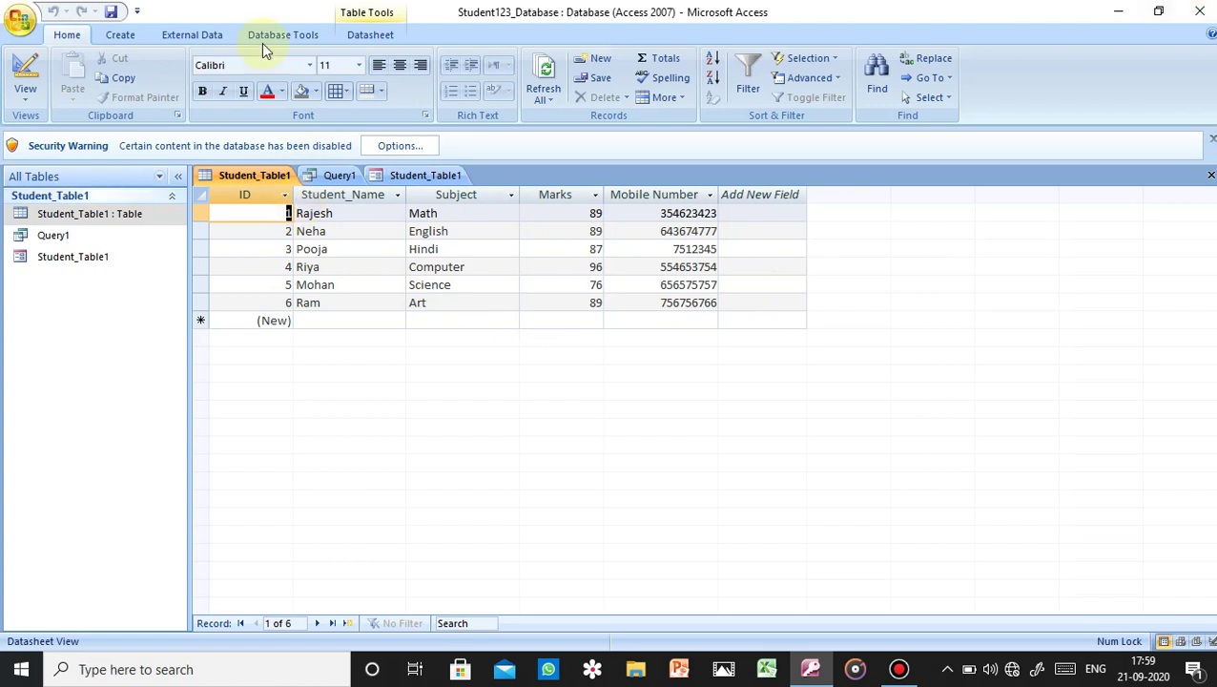
click(122, 35)
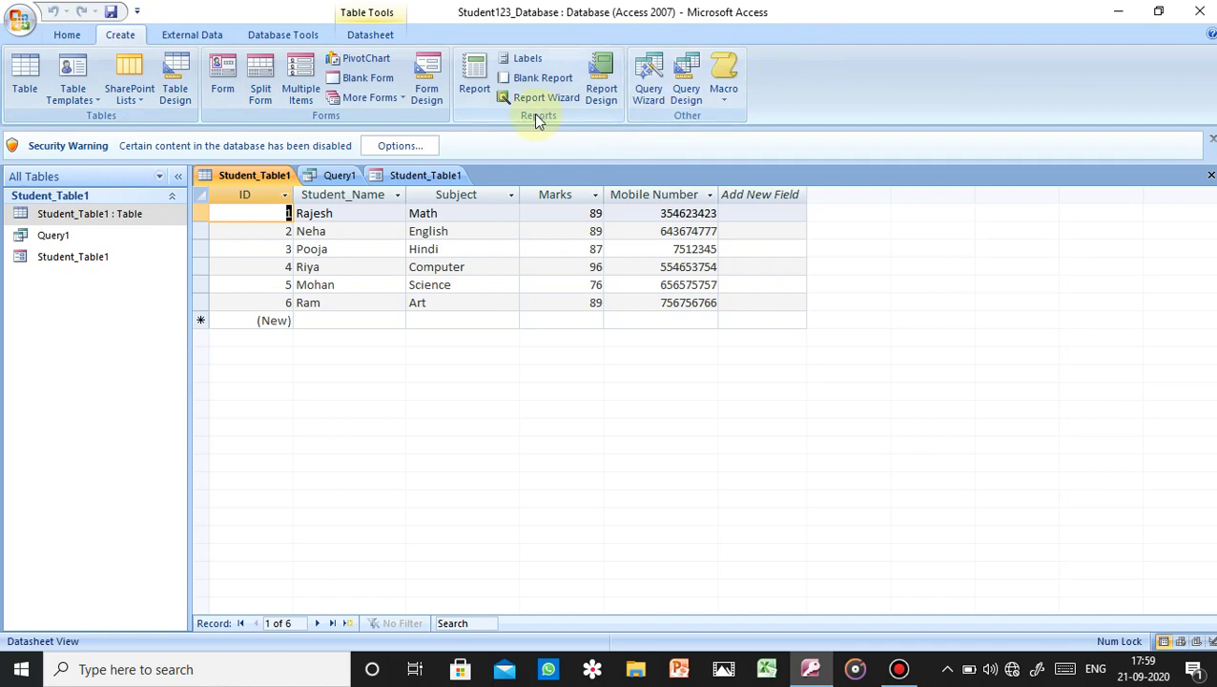
click(474, 81)
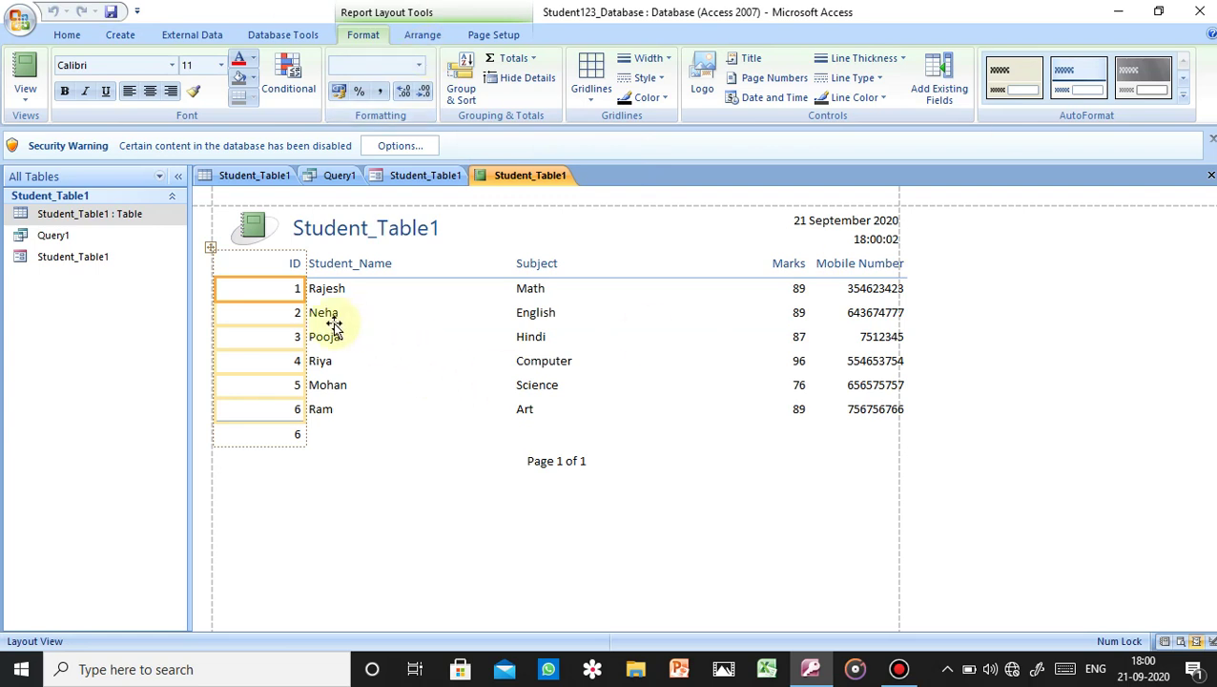
Step: Narrow the ID, Student_Name and Subject columns of the report so they fit their contents
click(286, 263)
mouse_move(282, 260)
mouse_down()
mouse_move(272, 260)
mouse_move(291, 263)
mouse_up()
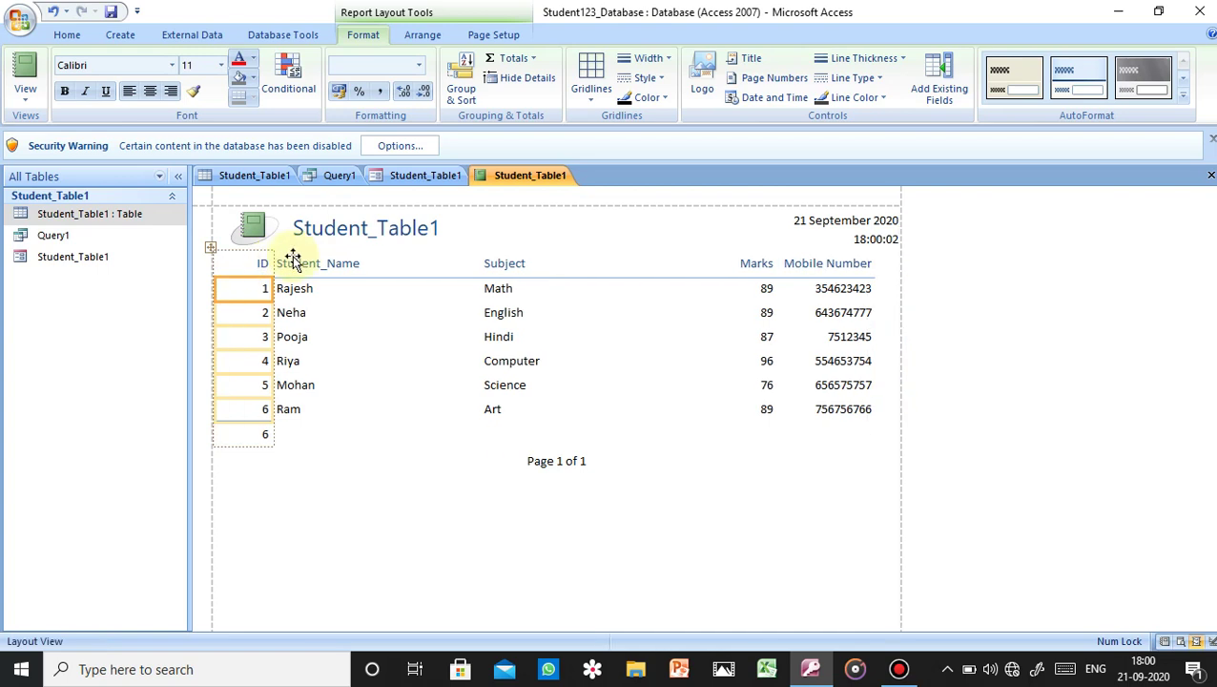
click(426, 267)
drag(480, 263, 402, 279)
click(475, 270)
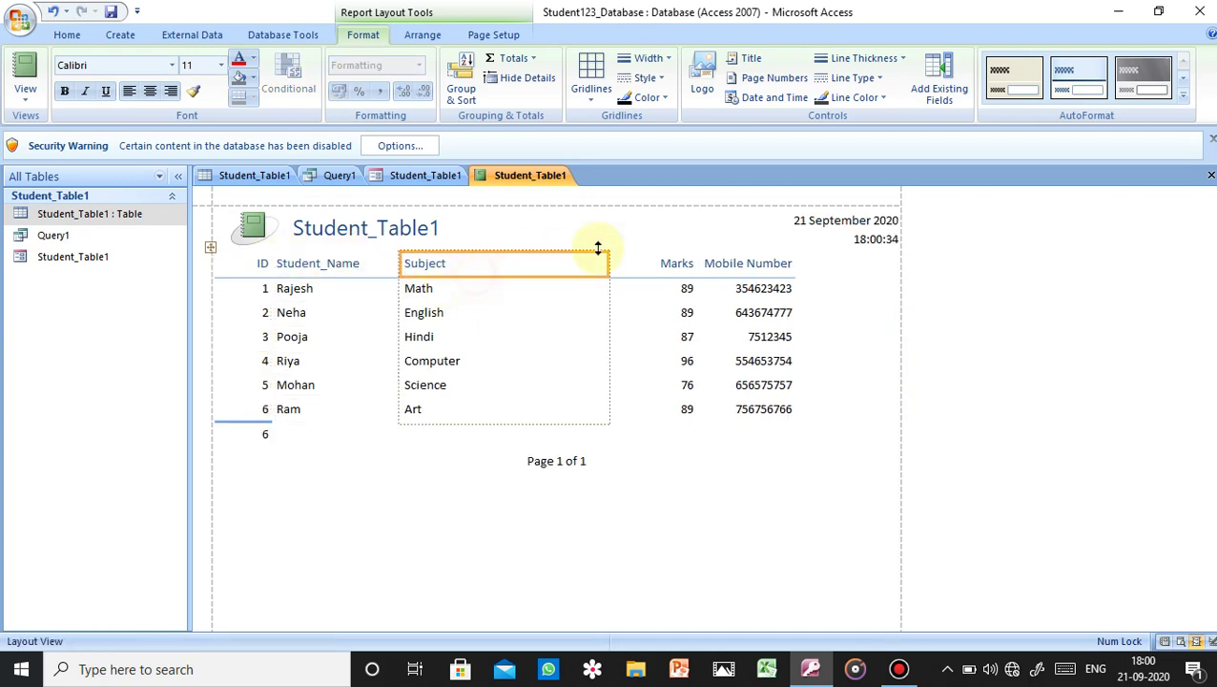
drag(609, 254, 497, 280)
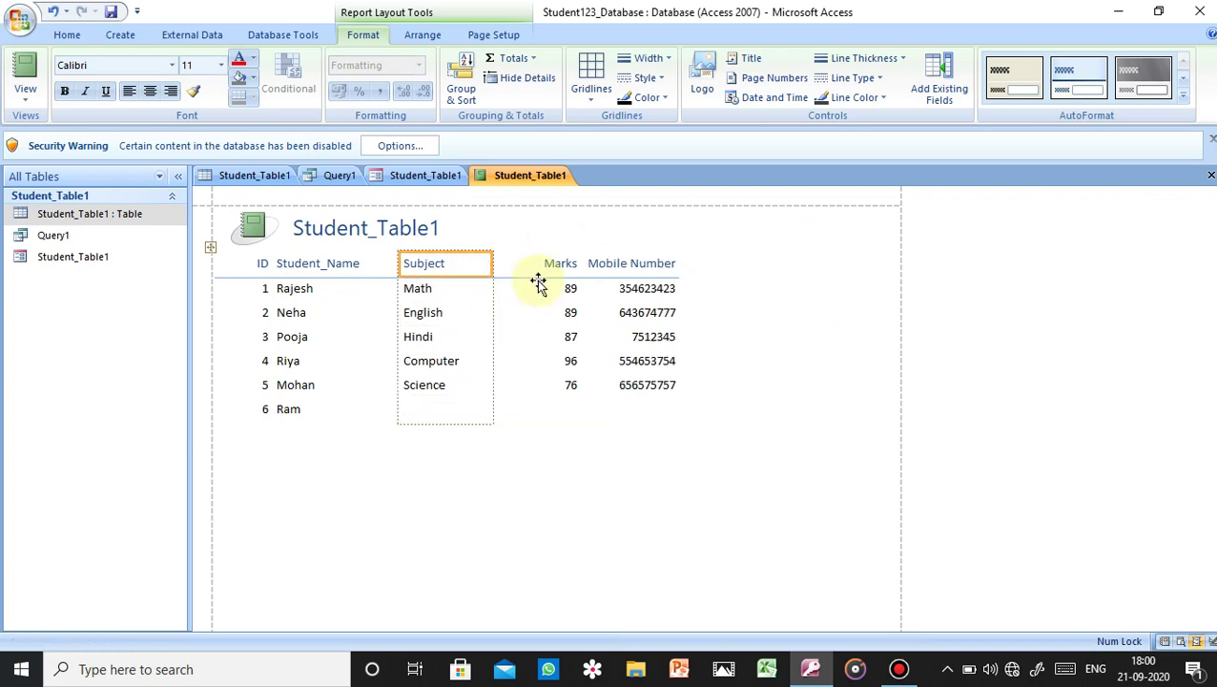
Step: Widen the report's Mobile Number column to leave more space after Marks, and clear the column selection
click(612, 263)
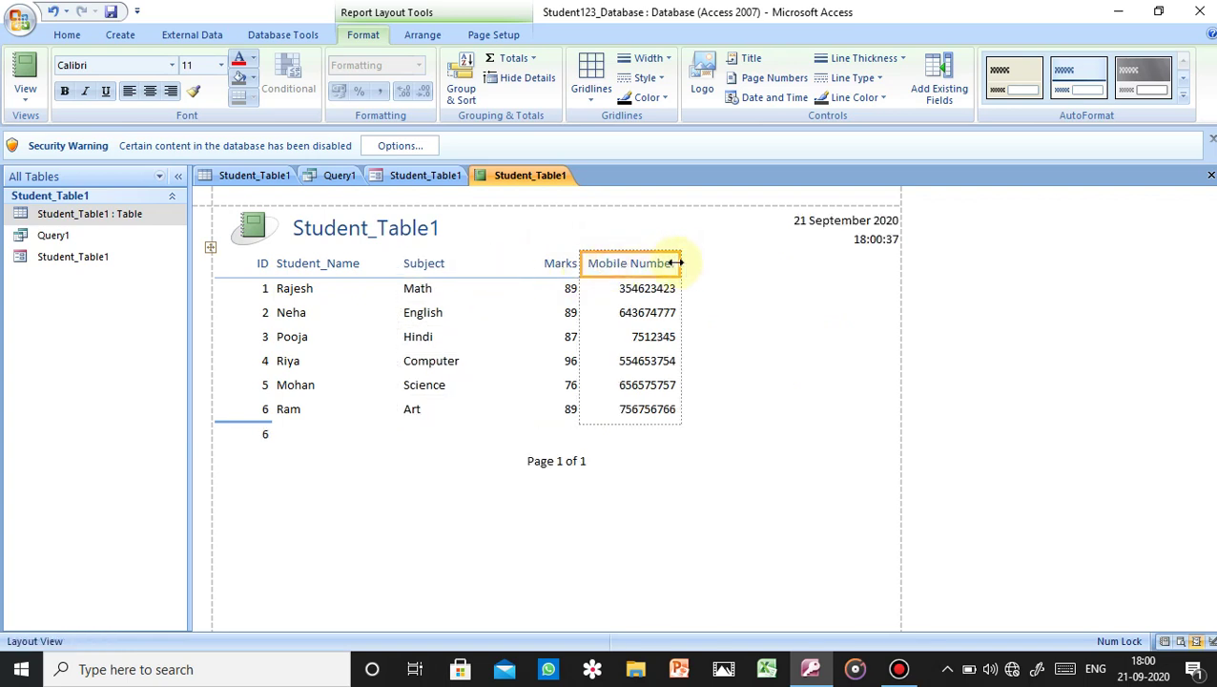
drag(678, 262, 717, 261)
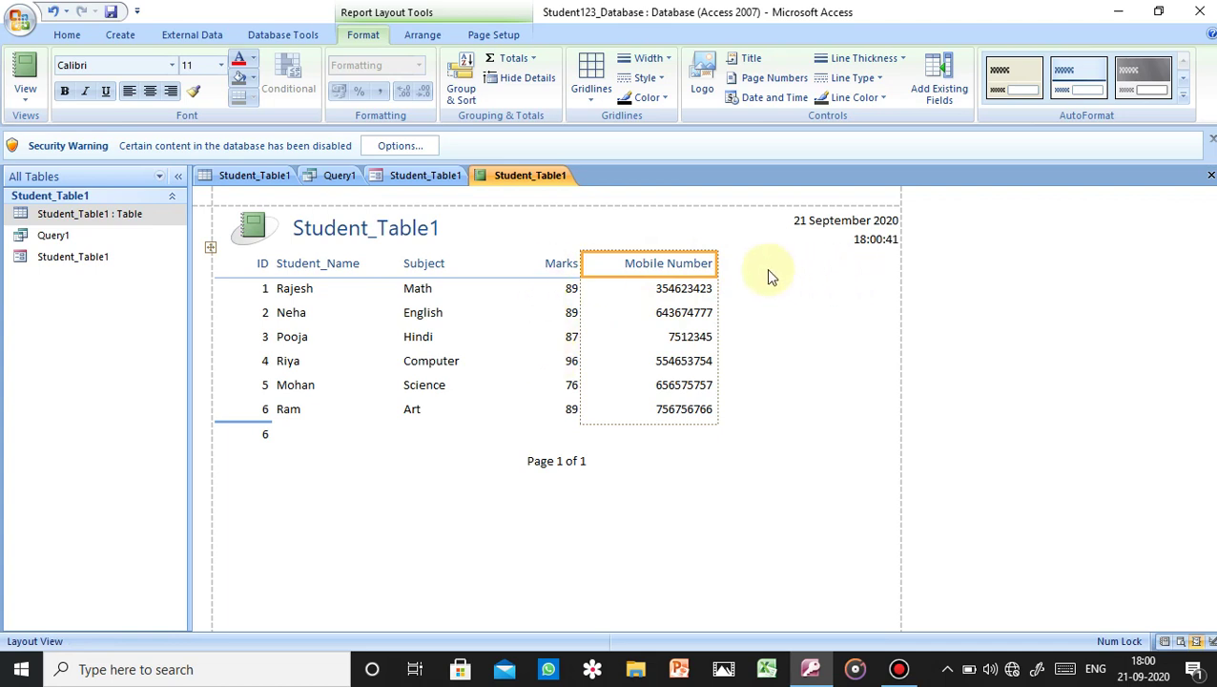
drag(717, 261, 731, 263)
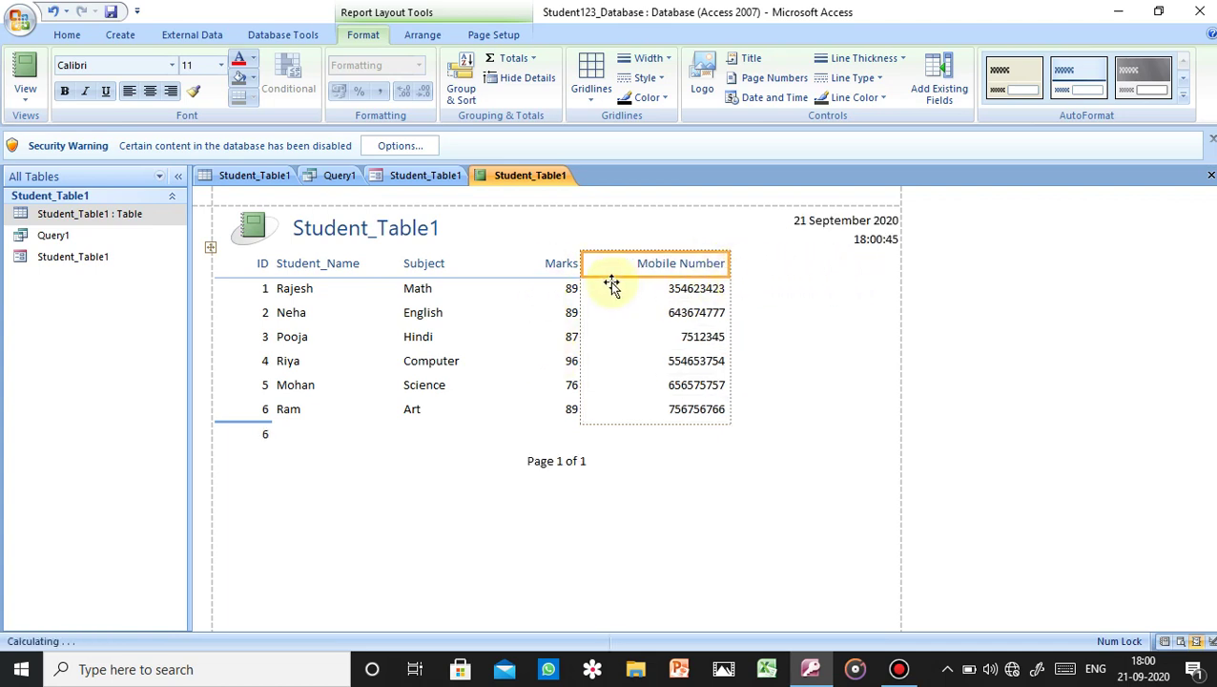
click(545, 290)
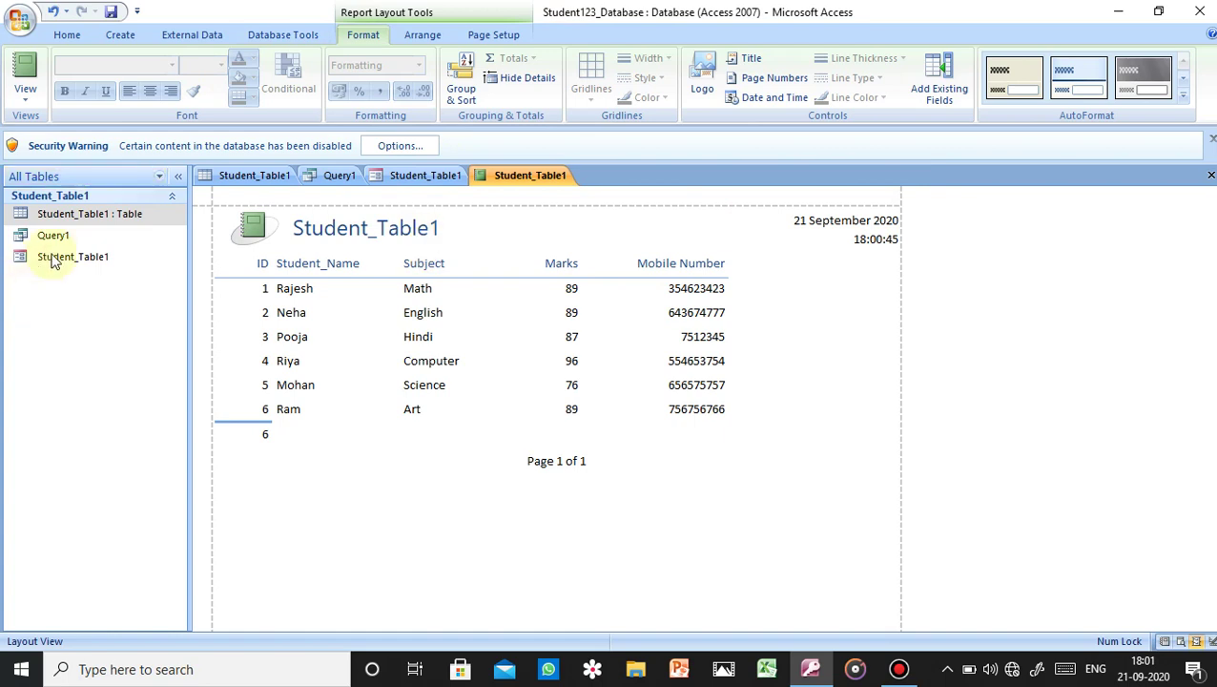
Step: Switch the report from Layout View to Report View
click(29, 97)
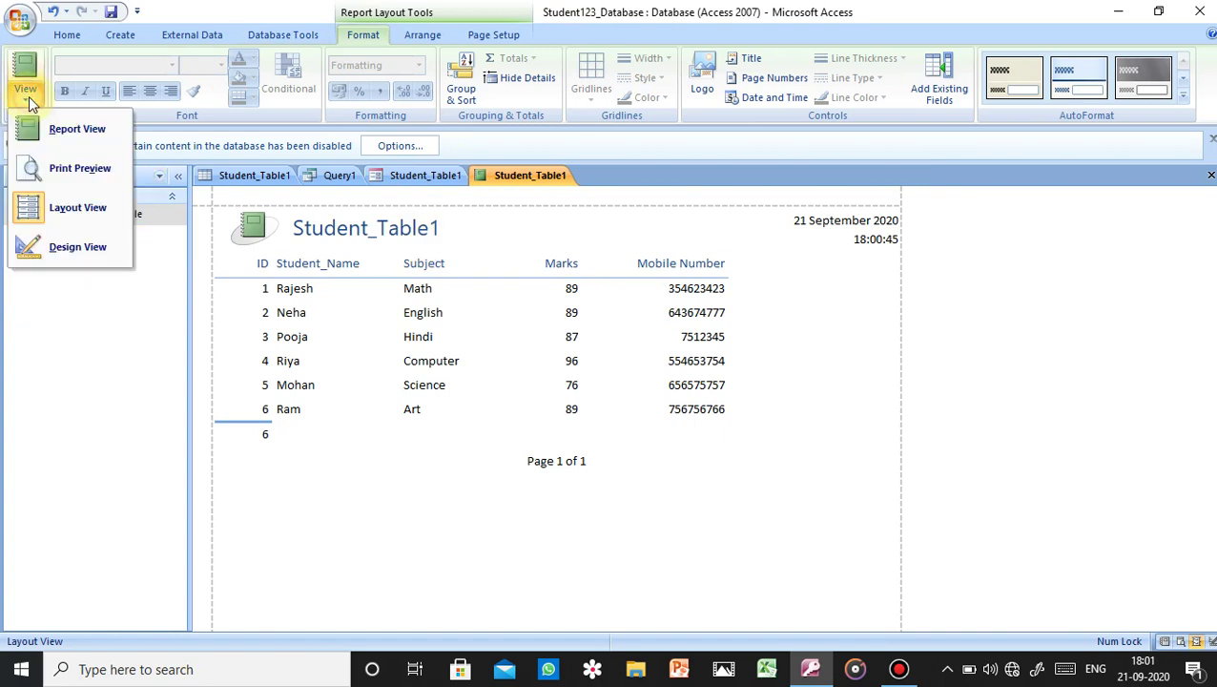
click(56, 139)
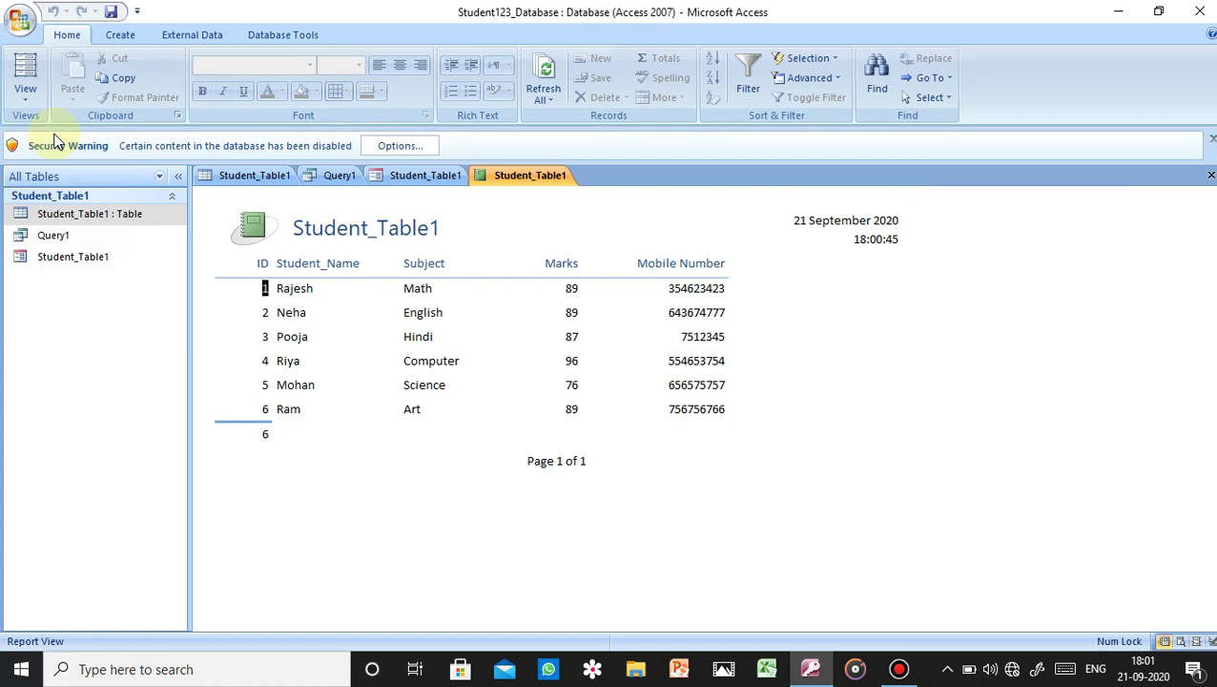
click(431, 370)
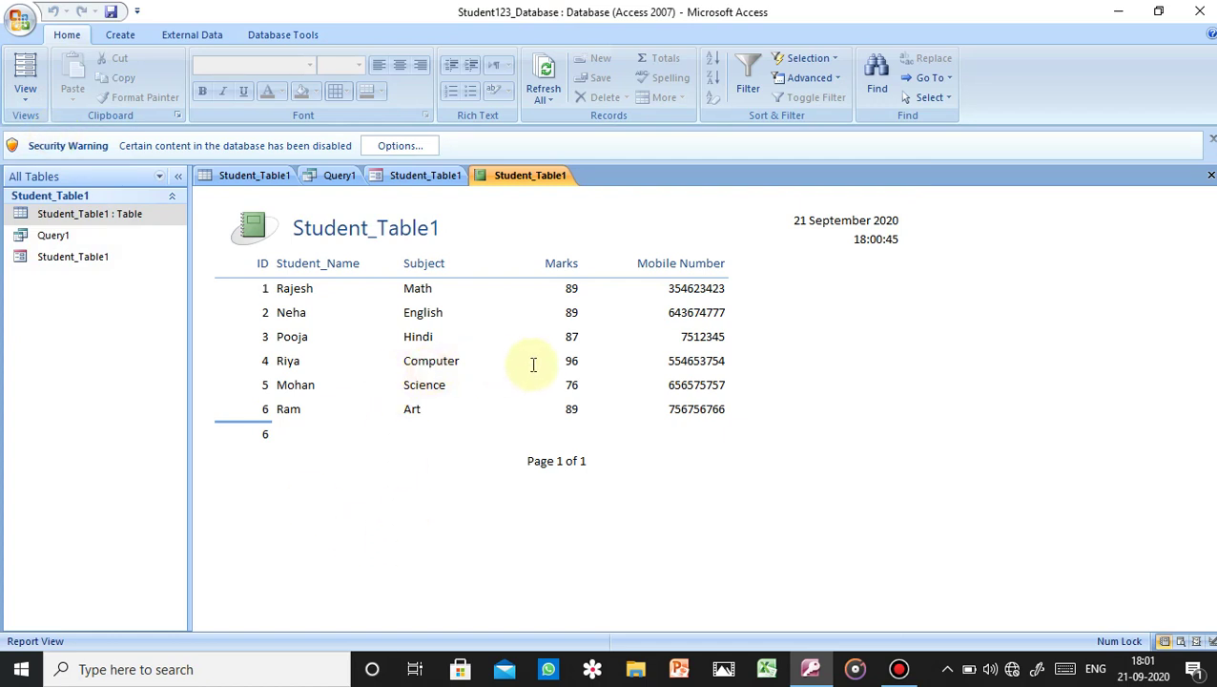
Step: Try to insert a digit into the third record's mobile number in the report
click(686, 337)
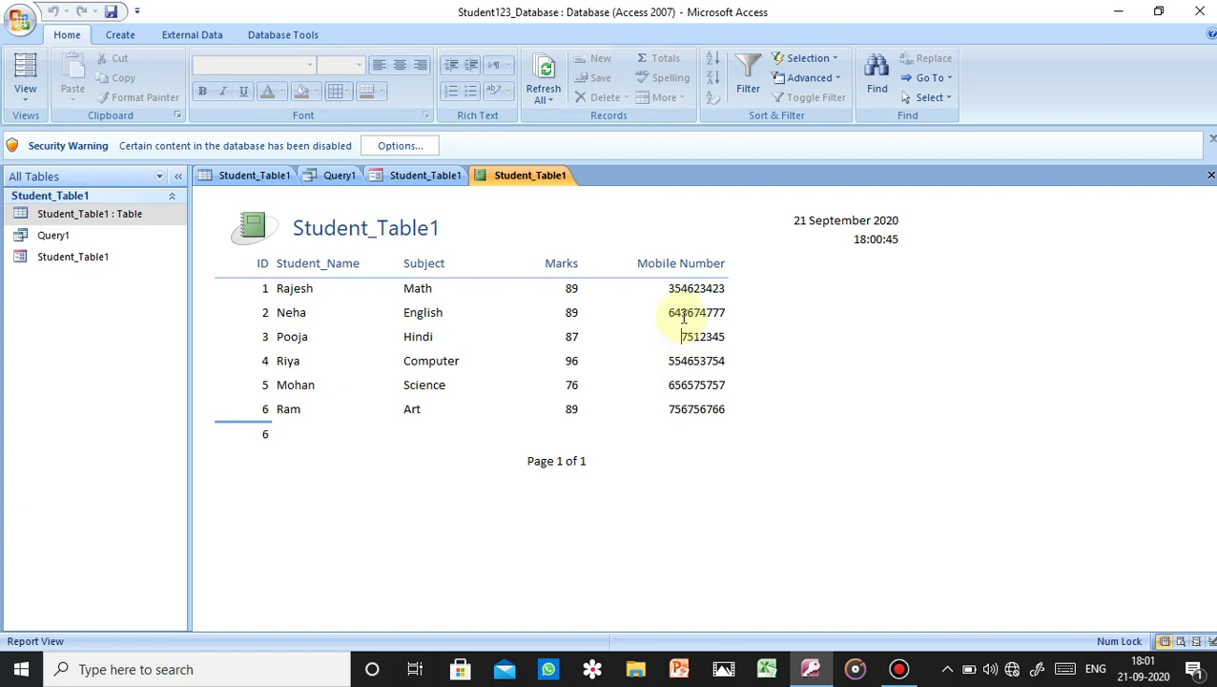
key(9)
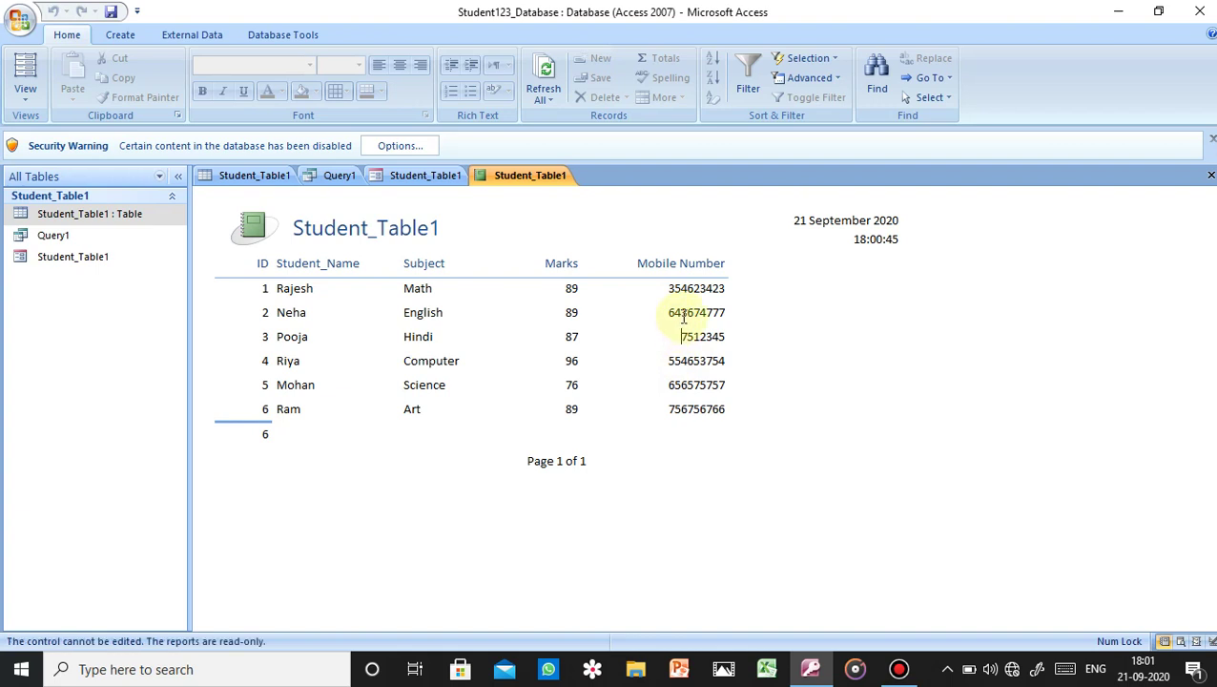
click(713, 337)
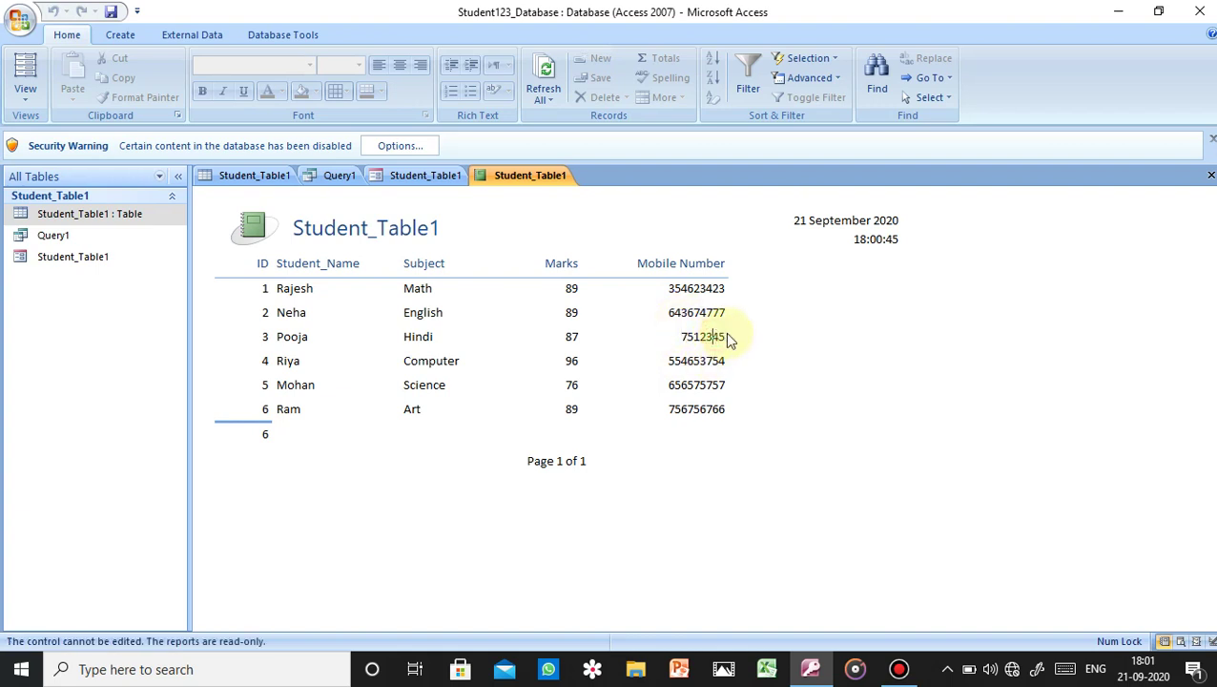
Step: Reapply Report View and try to delete a digit from the third record's mobile number
click(26, 95)
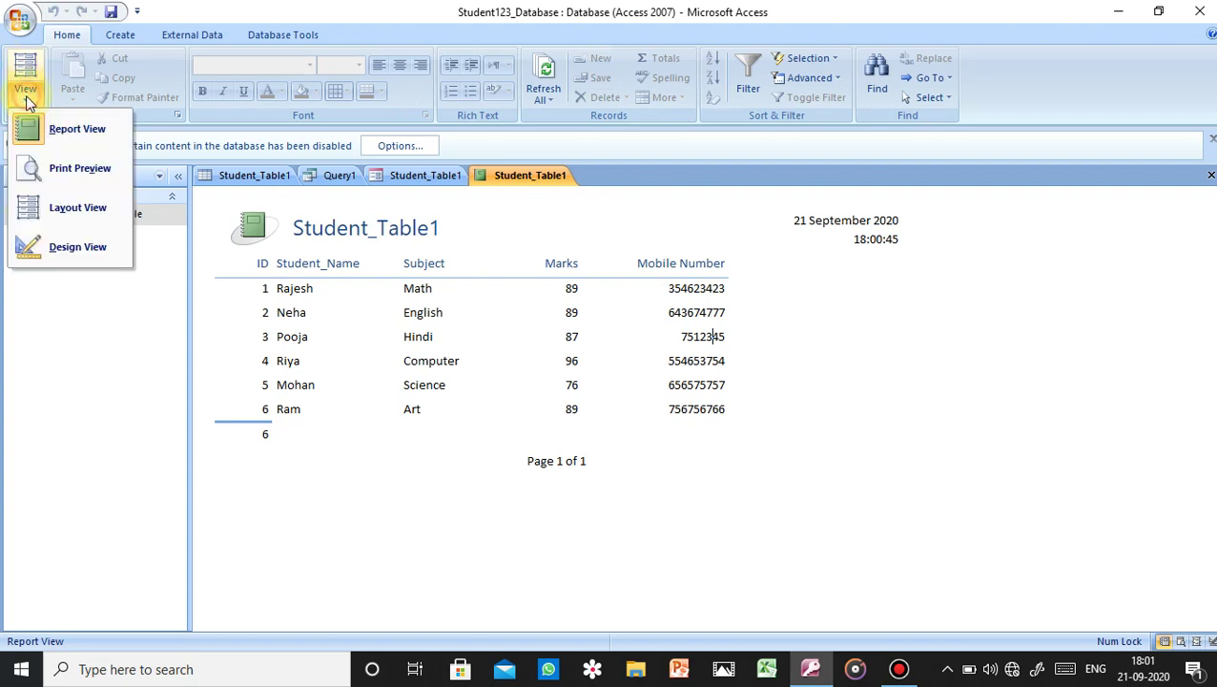
click(63, 129)
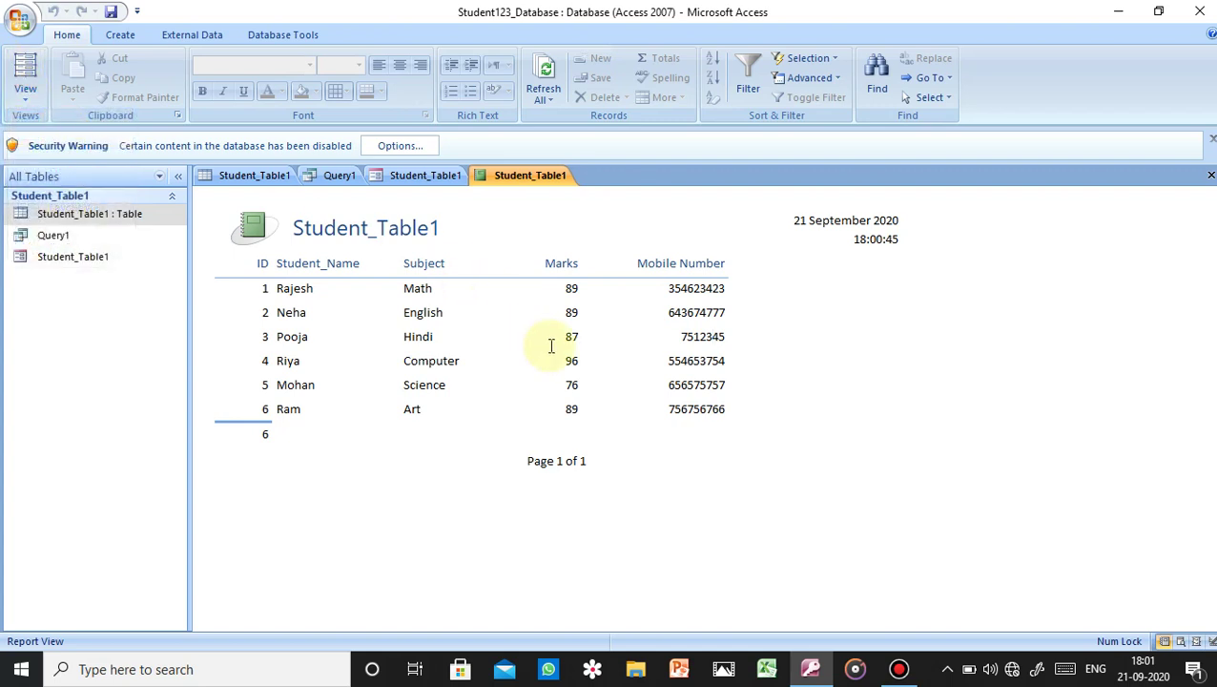
click(697, 337)
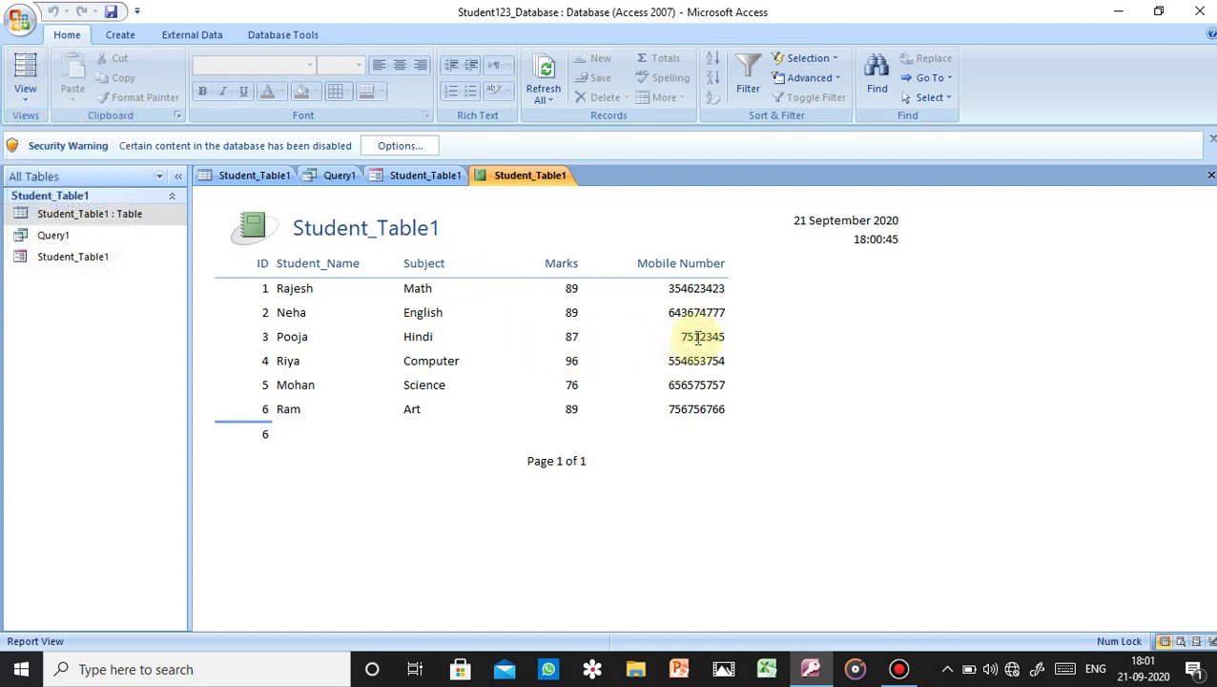
key(BackSpace)
click(675, 382)
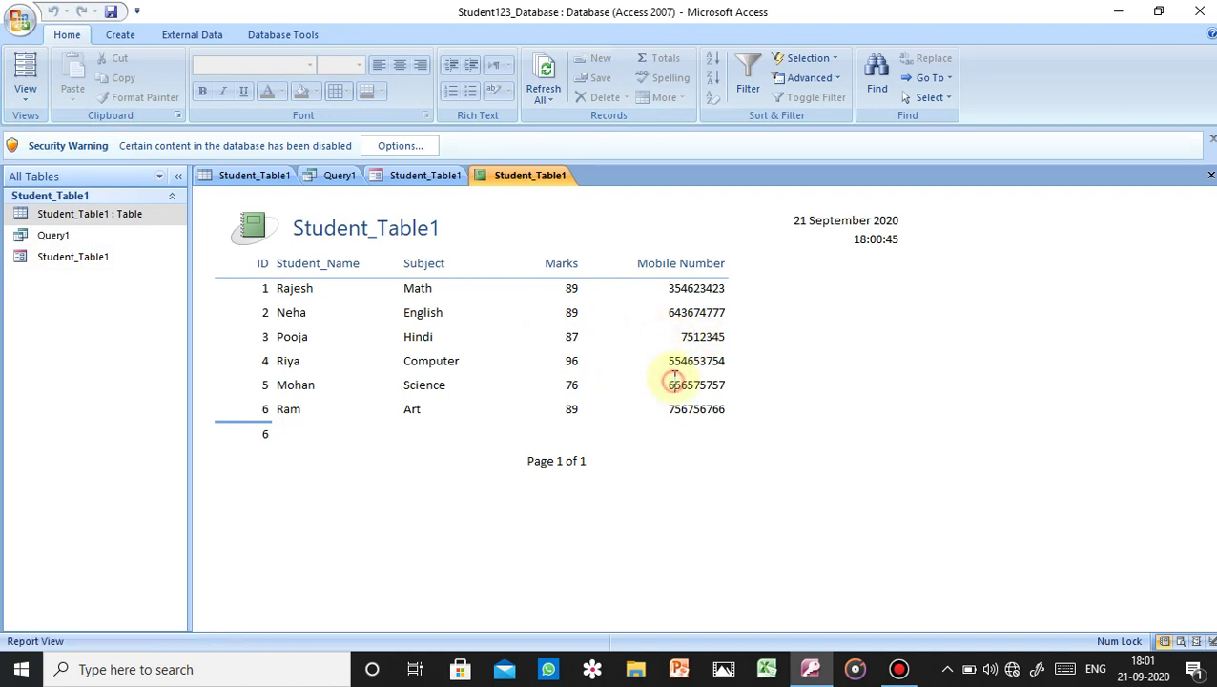
Step: View the Student_Table1 datasheet, return to the report and check its Mobile Number values
right_click(523, 173)
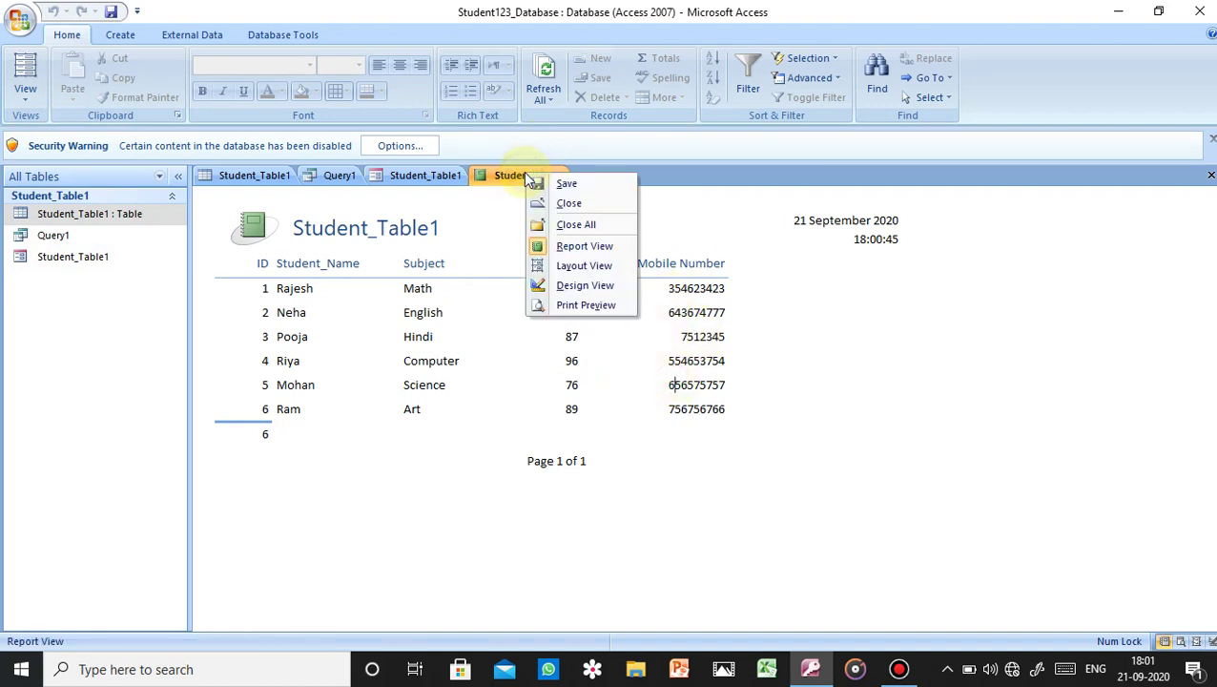
double_click(115, 215)
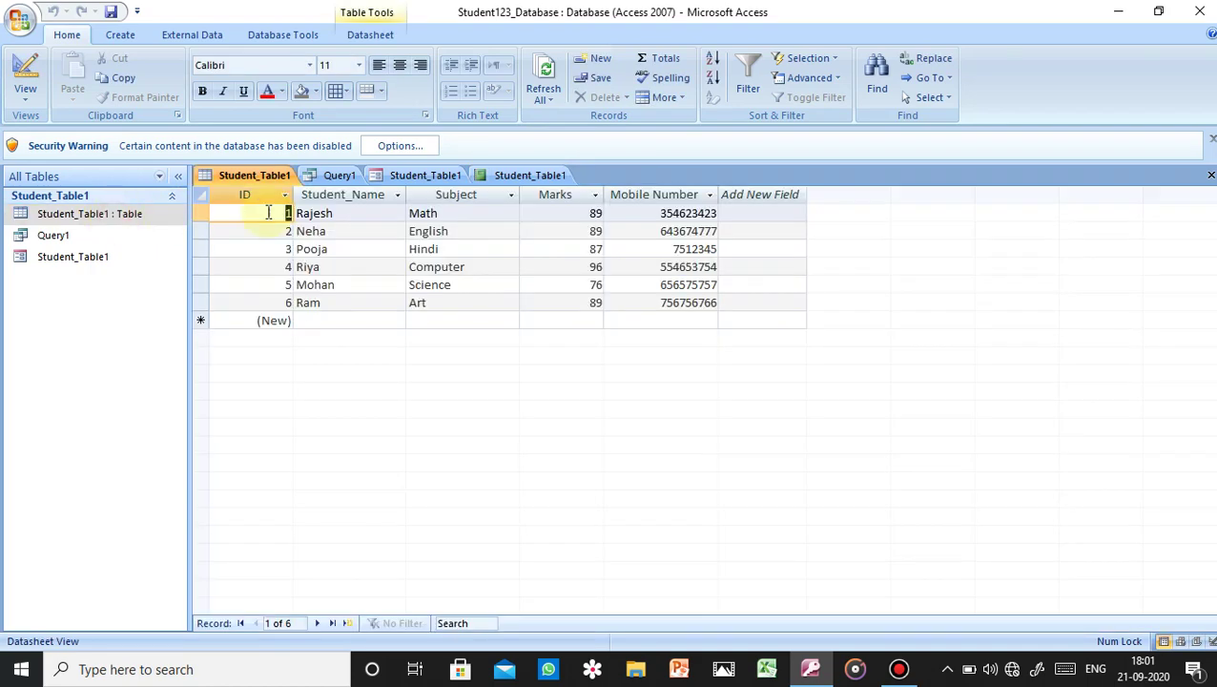
click(494, 183)
click(673, 384)
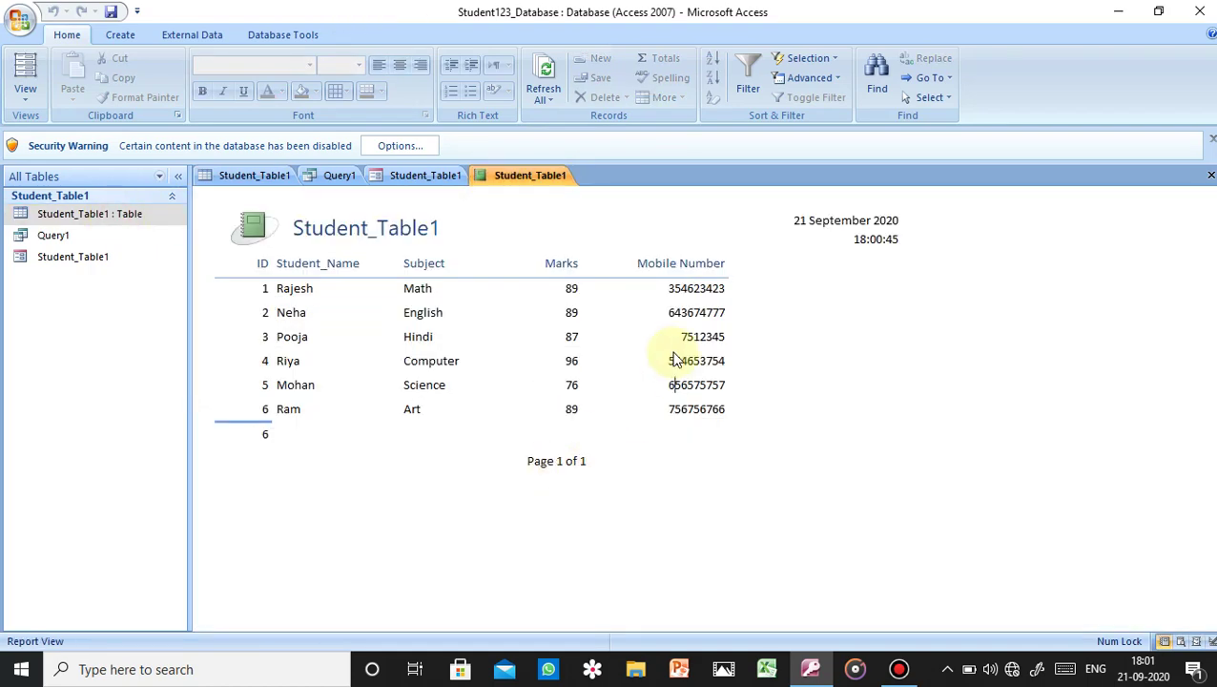
double_click(675, 362)
click(687, 315)
click(682, 338)
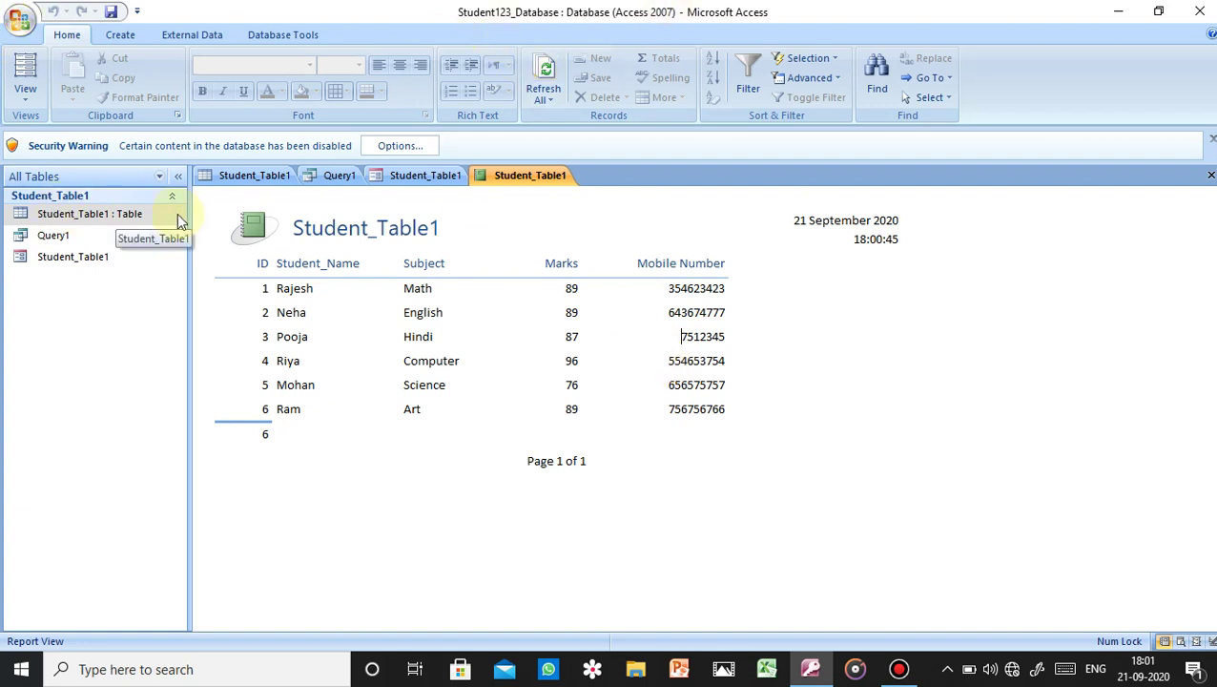
Step: Choose Report View again and retry deleting a digit of the third record's mobile number, then select the whole number
click(147, 214)
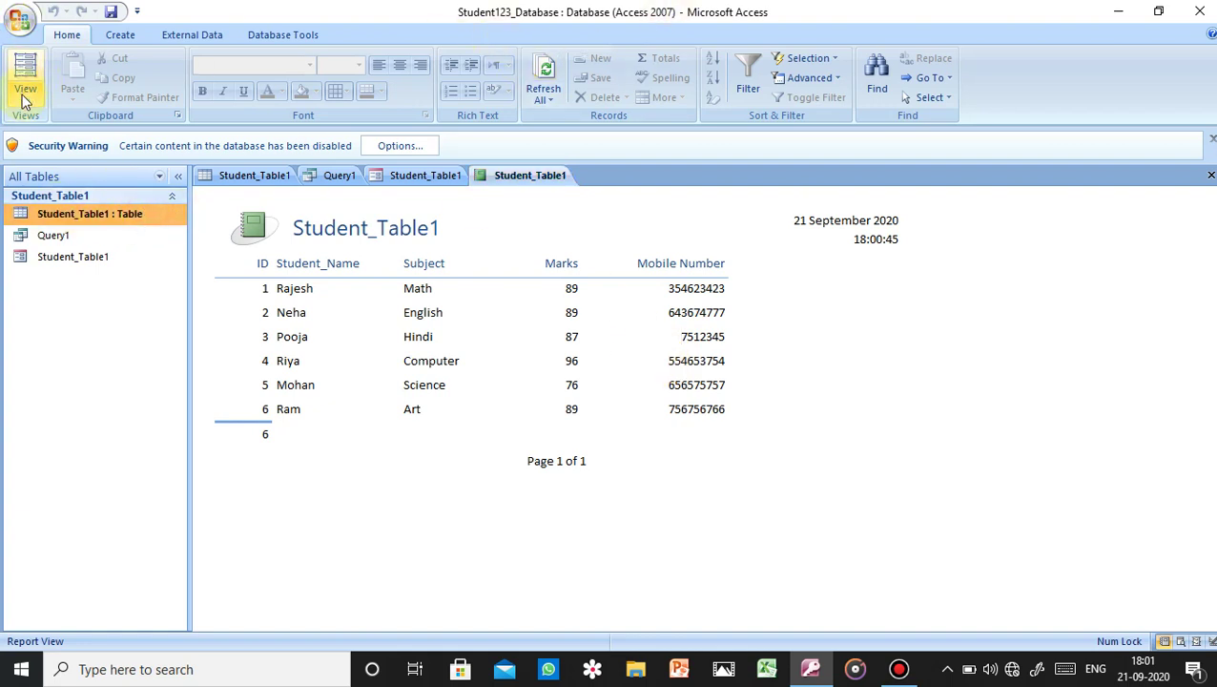
click(23, 103)
click(63, 130)
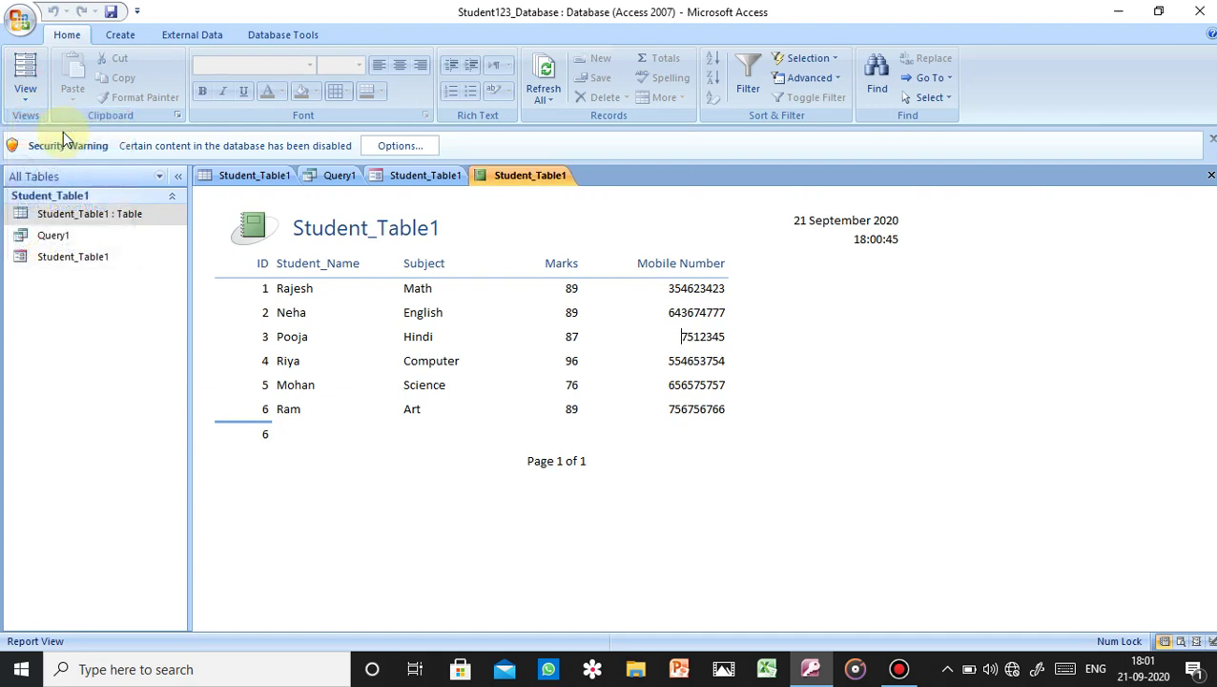
click(716, 336)
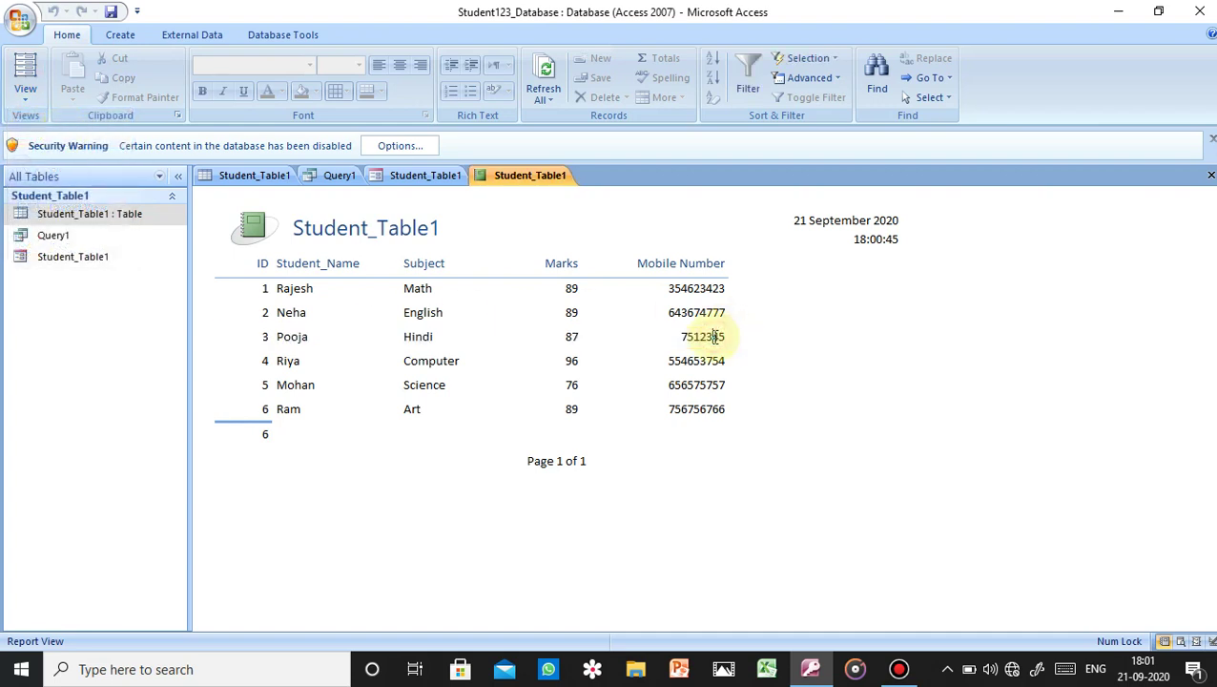
key(BackSpace)
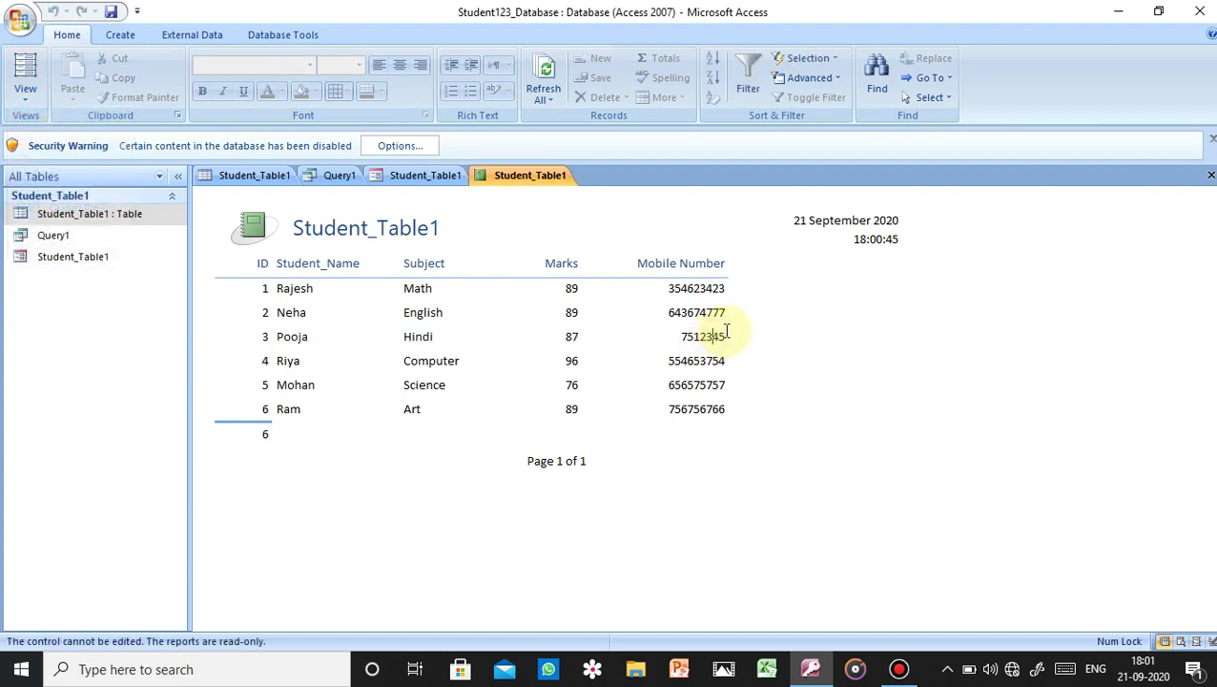
drag(725, 331, 652, 326)
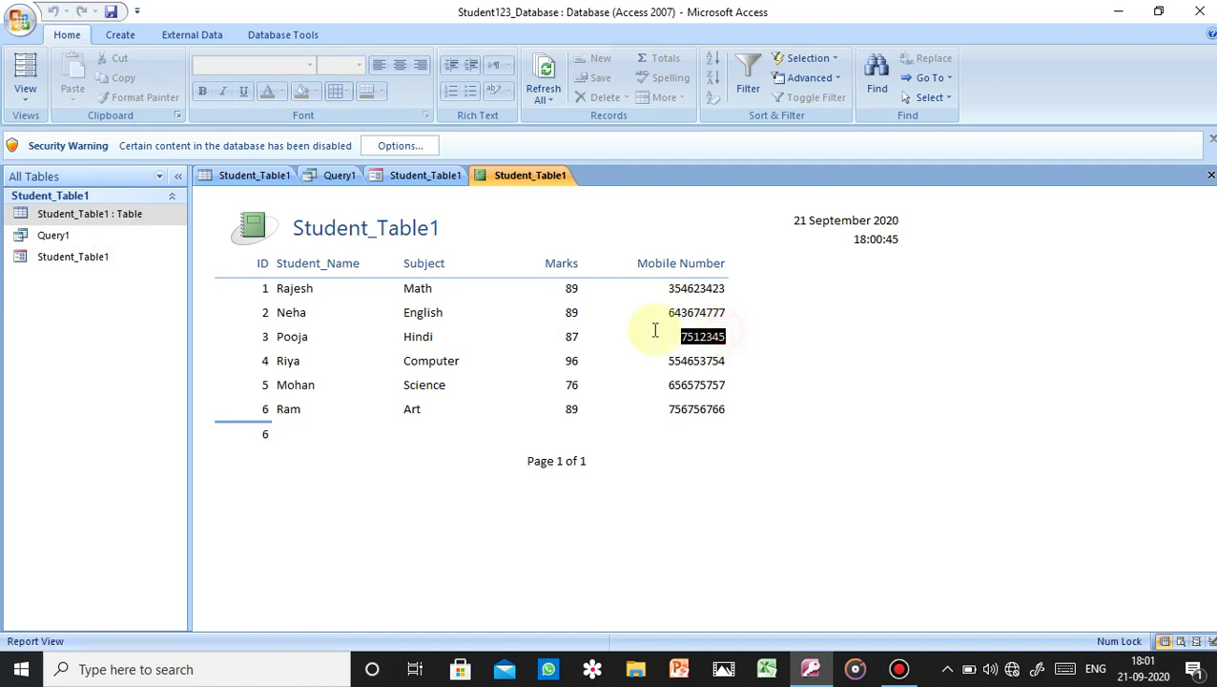
click(658, 334)
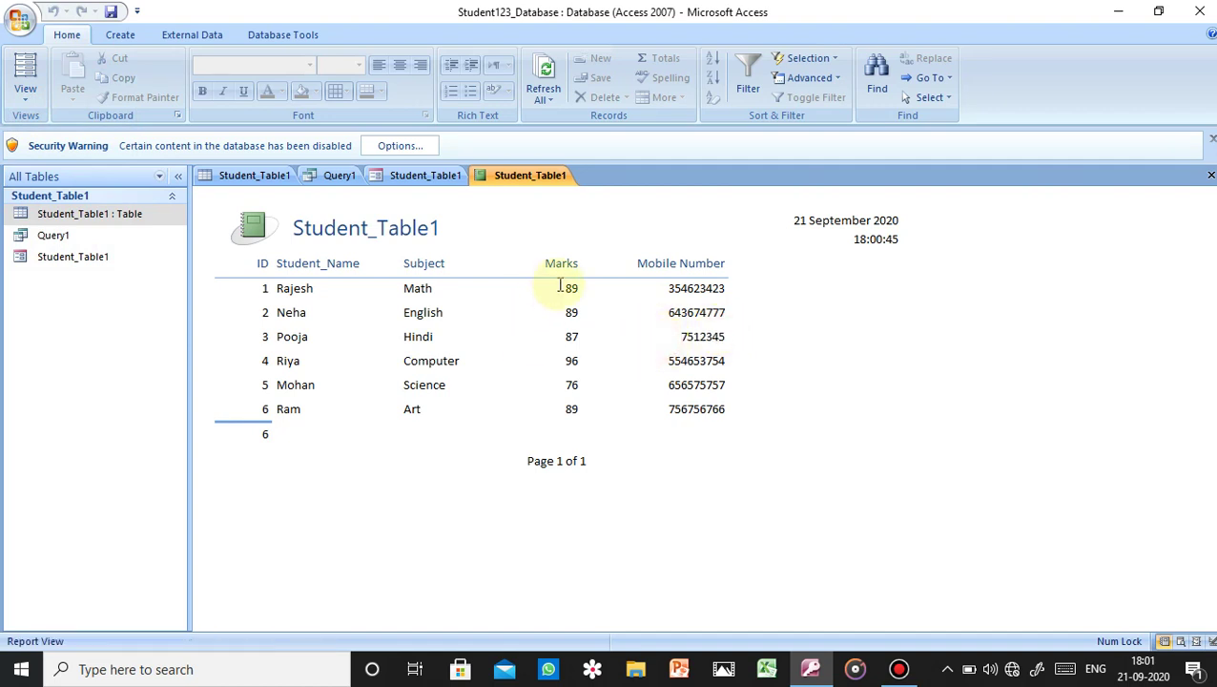
Step: Try to place the cursor for editing in the first and third records' mobile numbers in the report
click(685, 284)
click(688, 288)
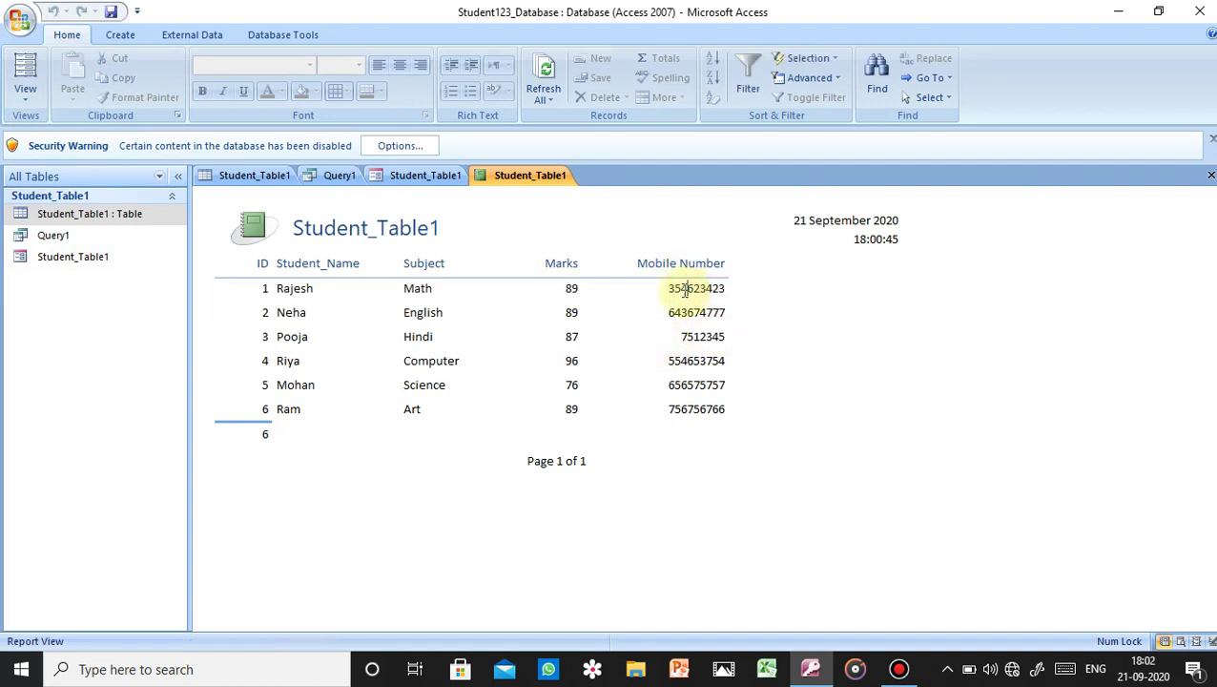
double_click(685, 288)
click(687, 330)
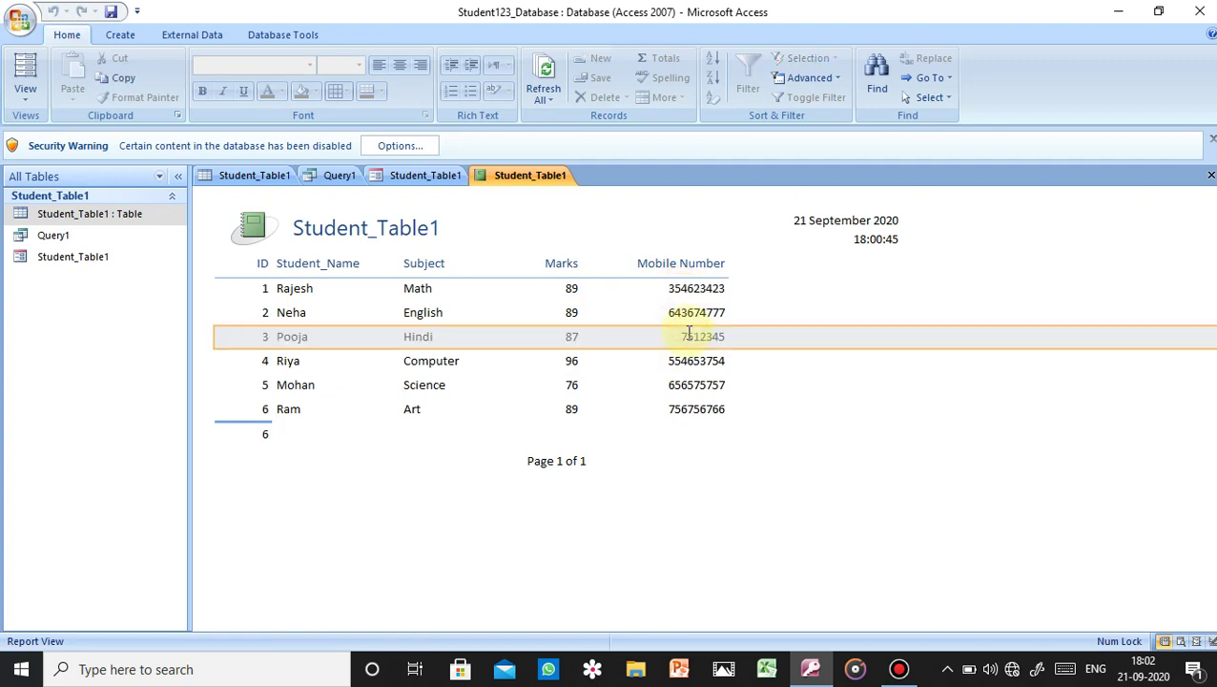
click(688, 333)
click(673, 340)
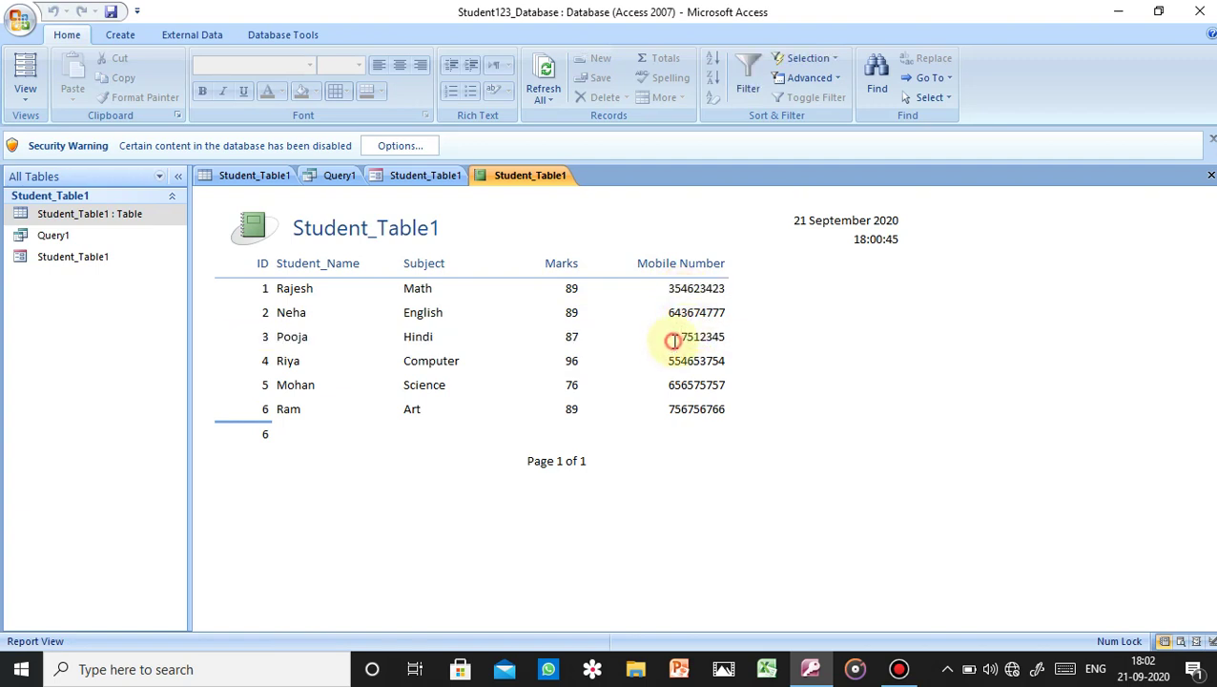
double_click(673, 341)
click(679, 336)
double_click(679, 337)
click(679, 335)
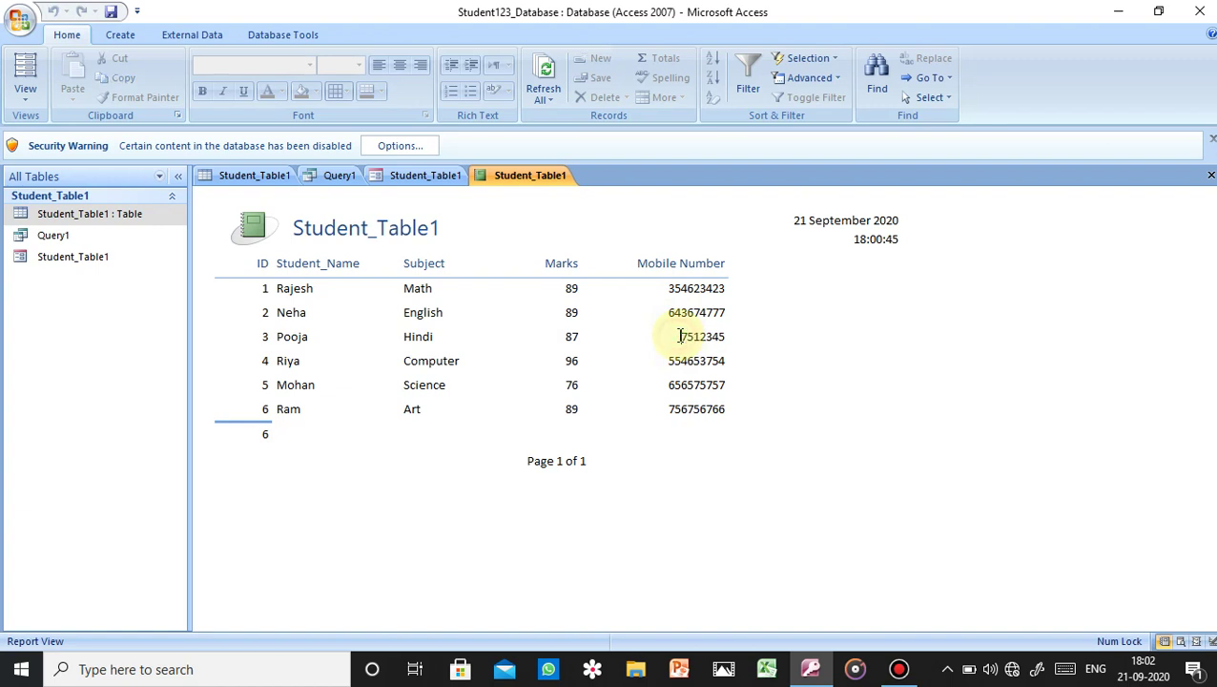
Step: Select the third record's ID and mobile number, and try to edit part of the fourth record's mobile number
double_click(641, 336)
double_click(260, 335)
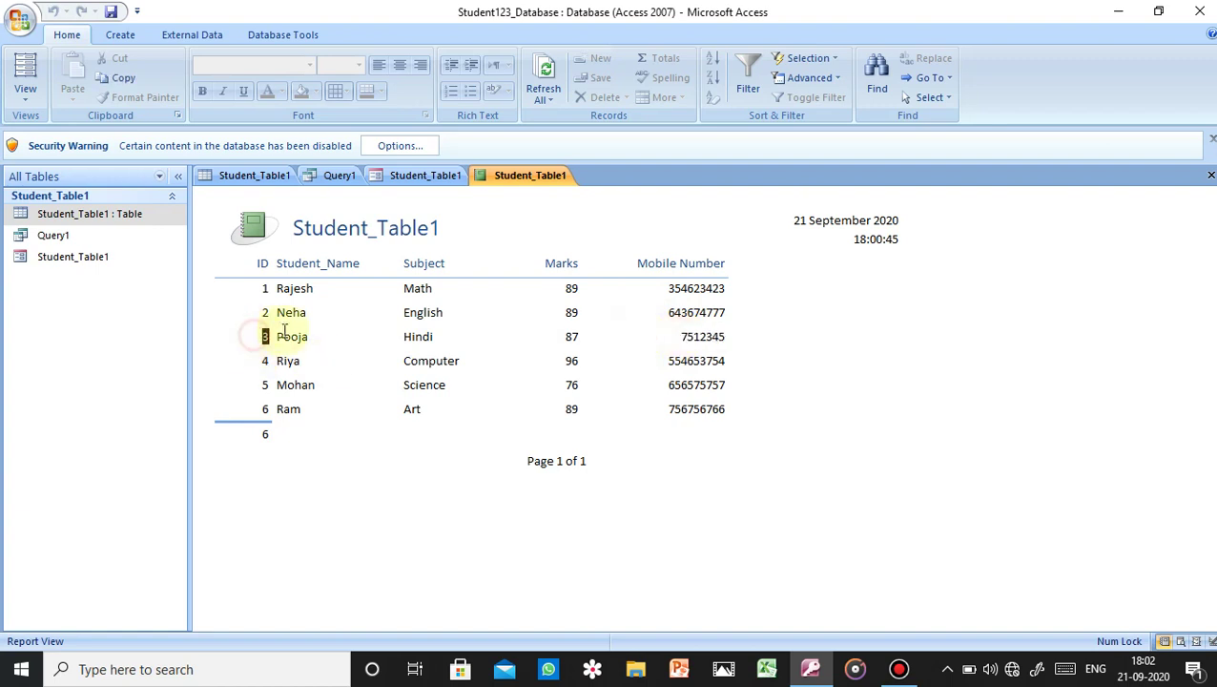
double_click(713, 336)
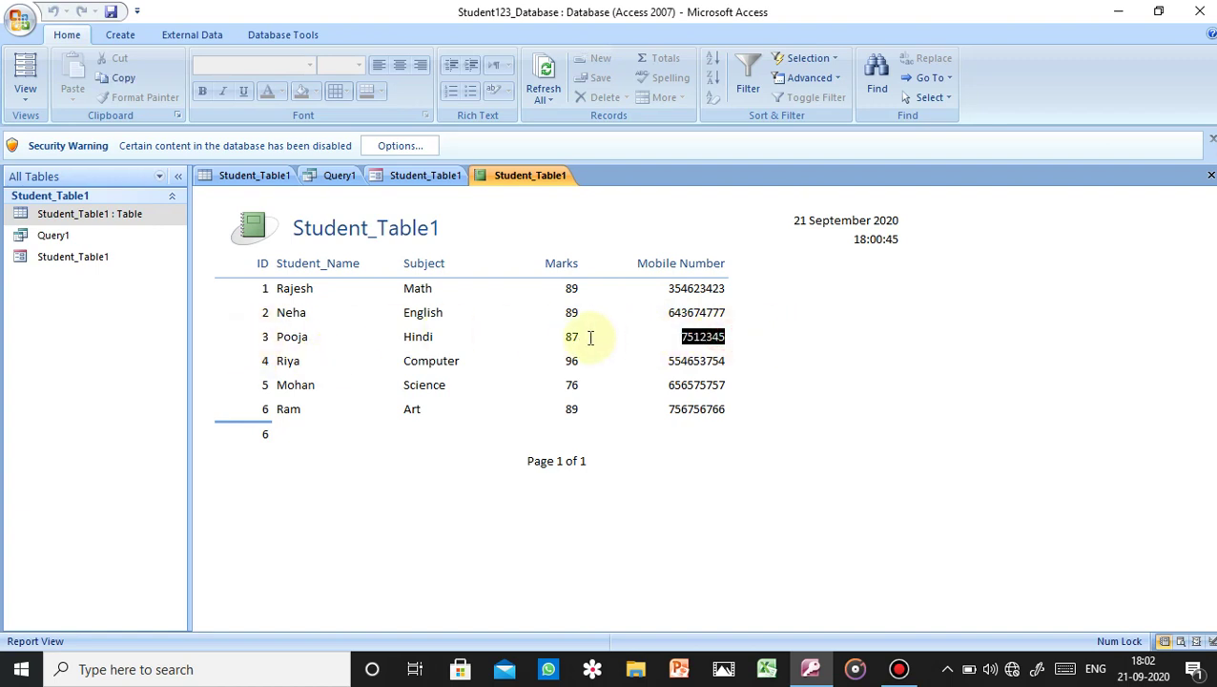
drag(686, 361, 717, 363)
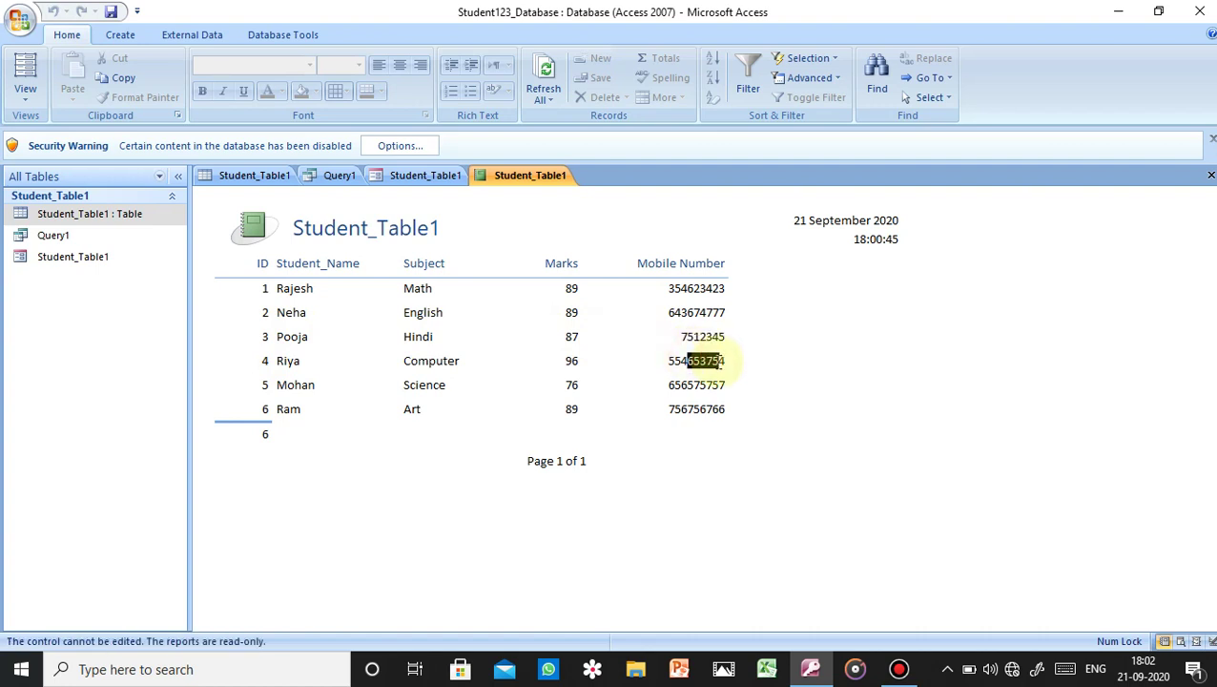
Step: Switch the report to Layout View and back to Report View, and retry editing the third record's mobile number
click(30, 91)
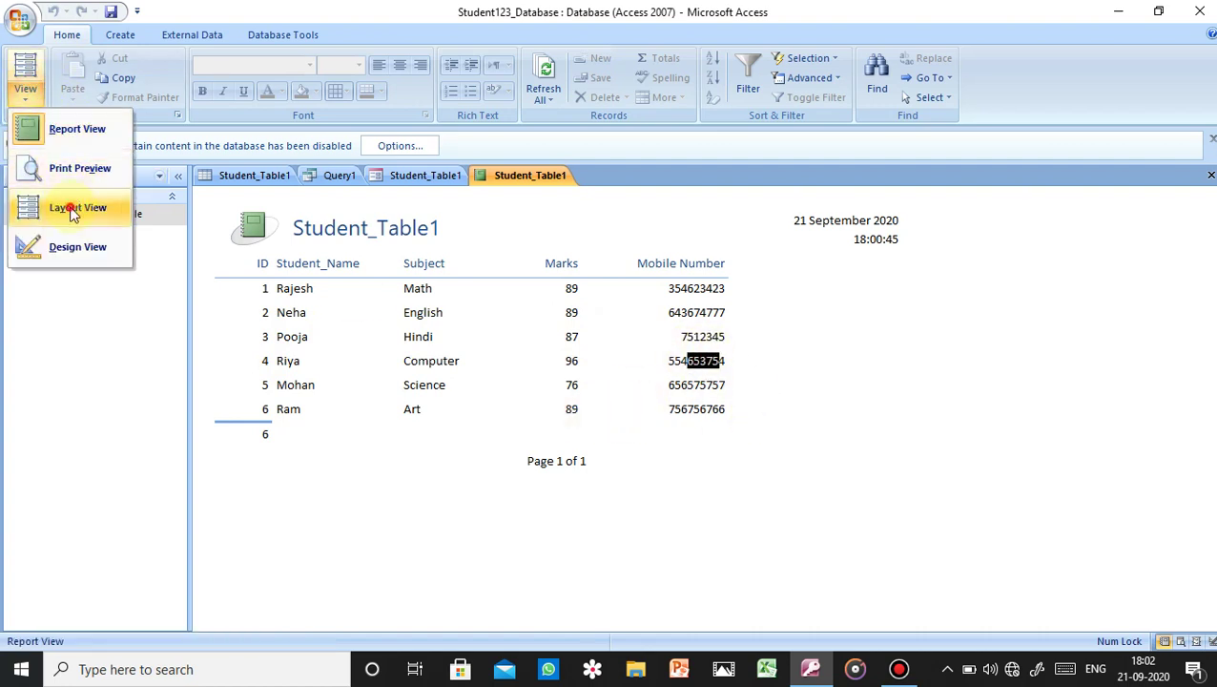
click(71, 210)
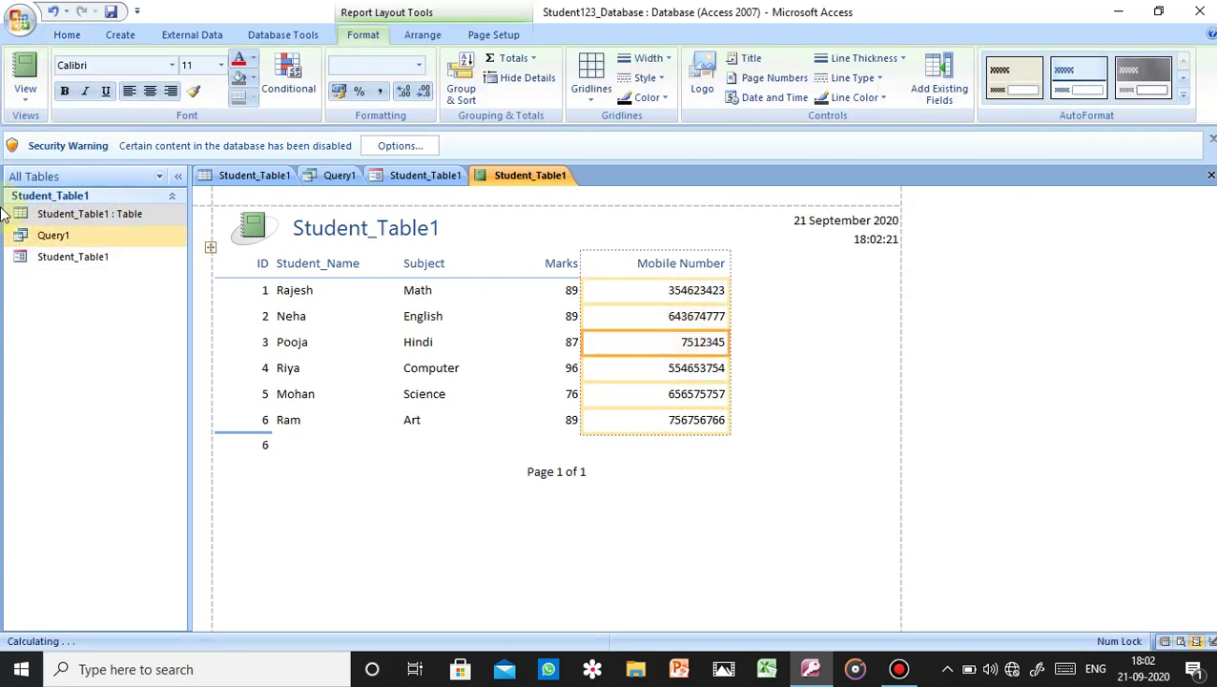
click(29, 88)
click(59, 128)
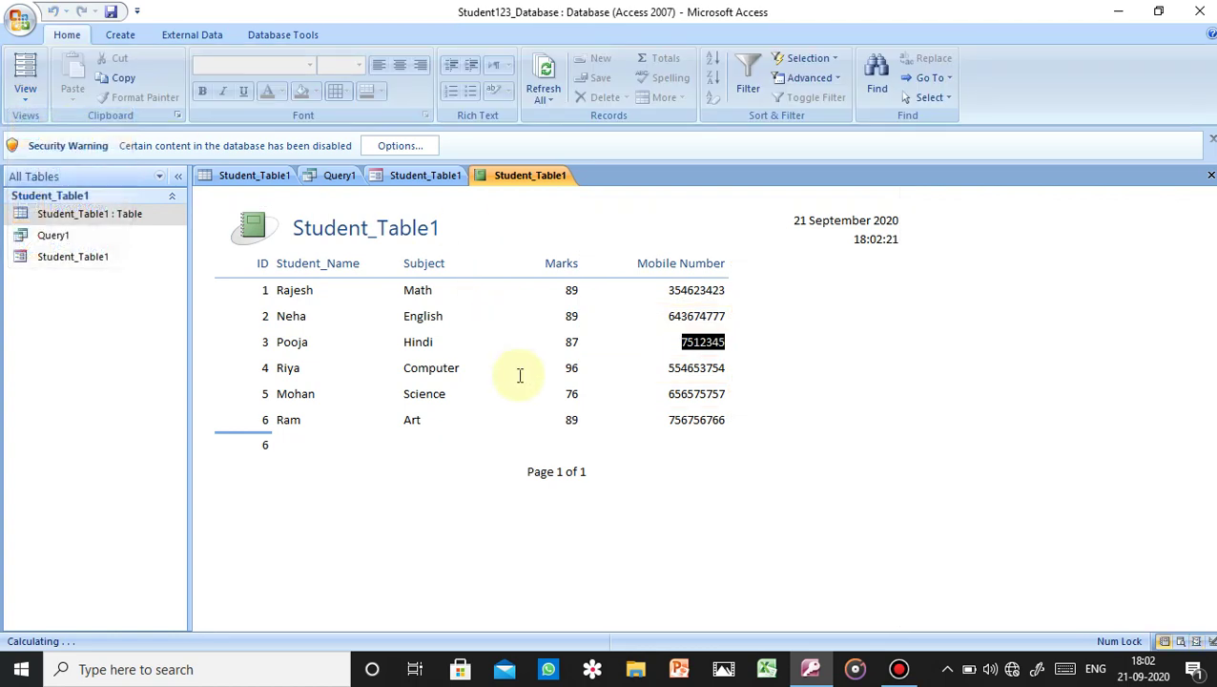
click(714, 344)
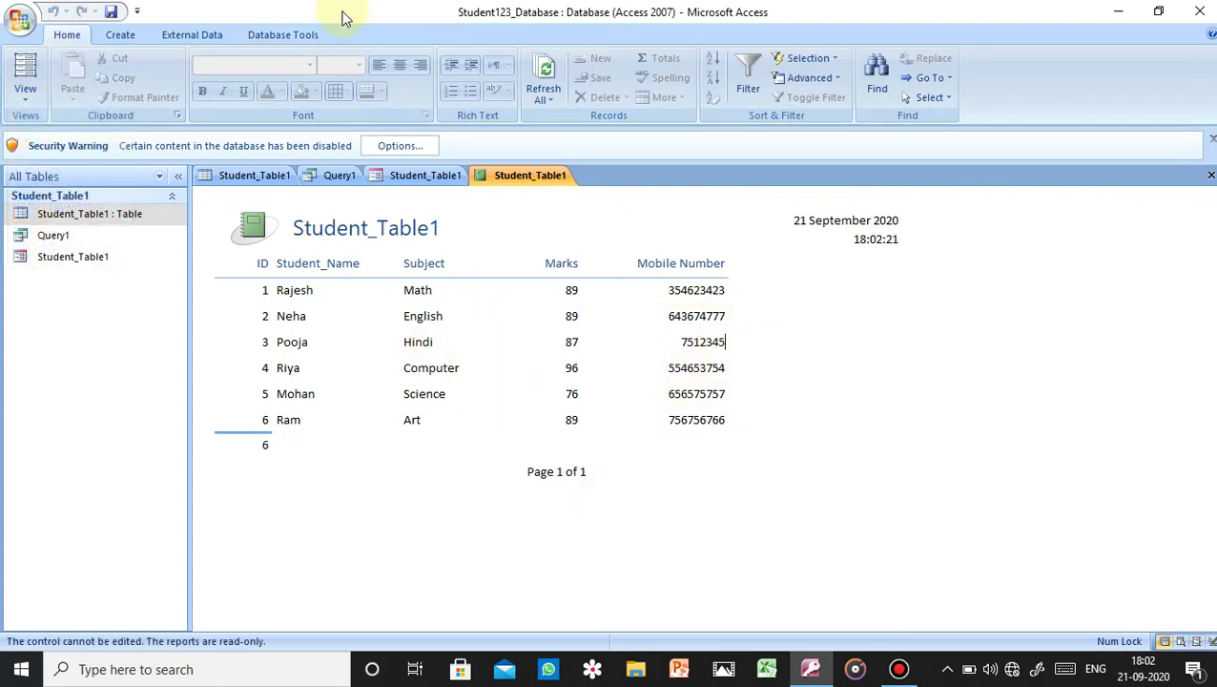
Step: Close the report and save its design under the name Student_Table1
right_click(515, 177)
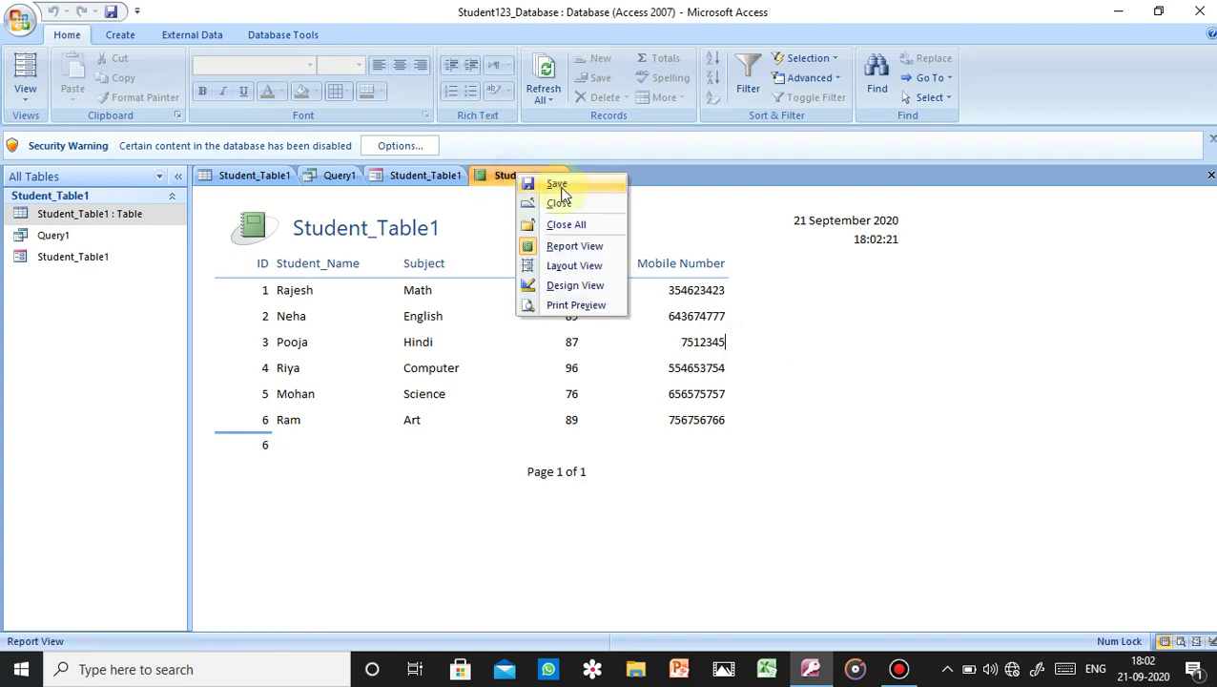
click(563, 202)
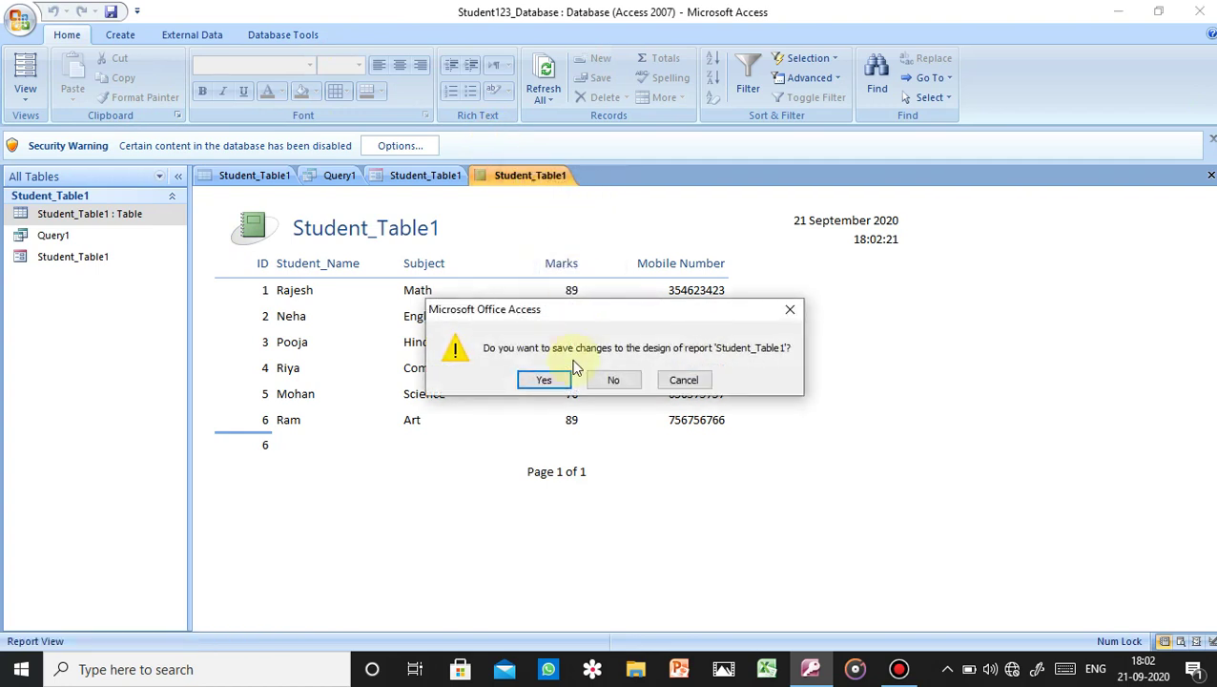
click(543, 380)
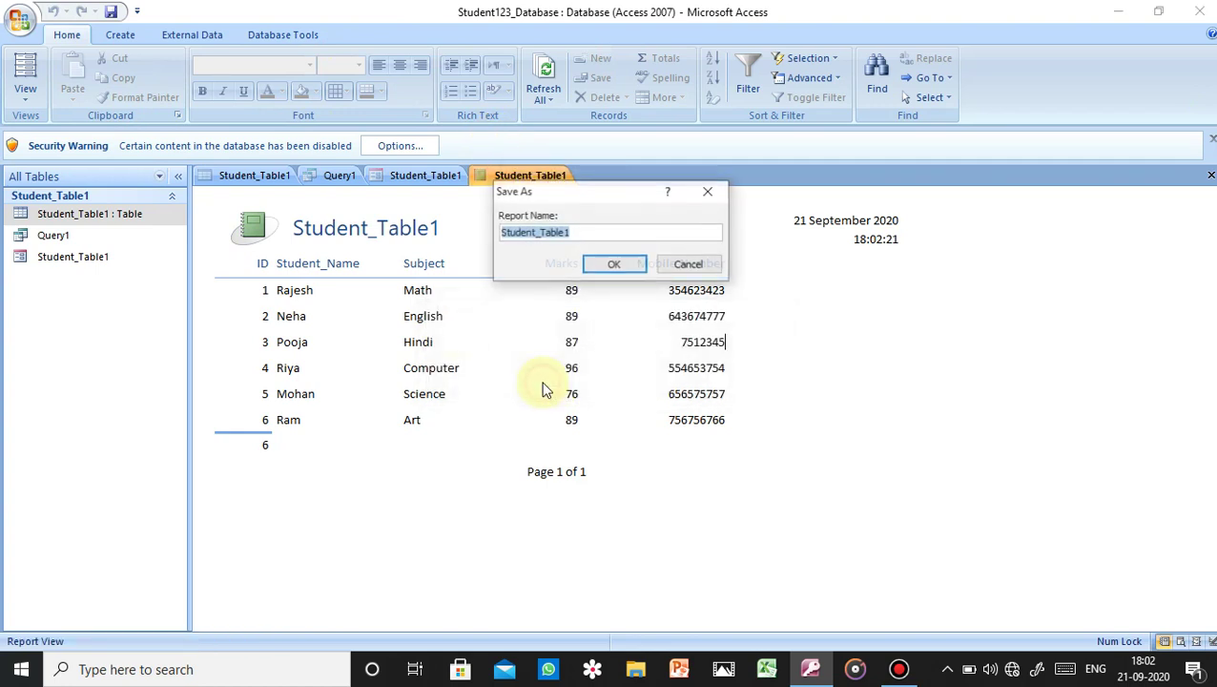
click(614, 263)
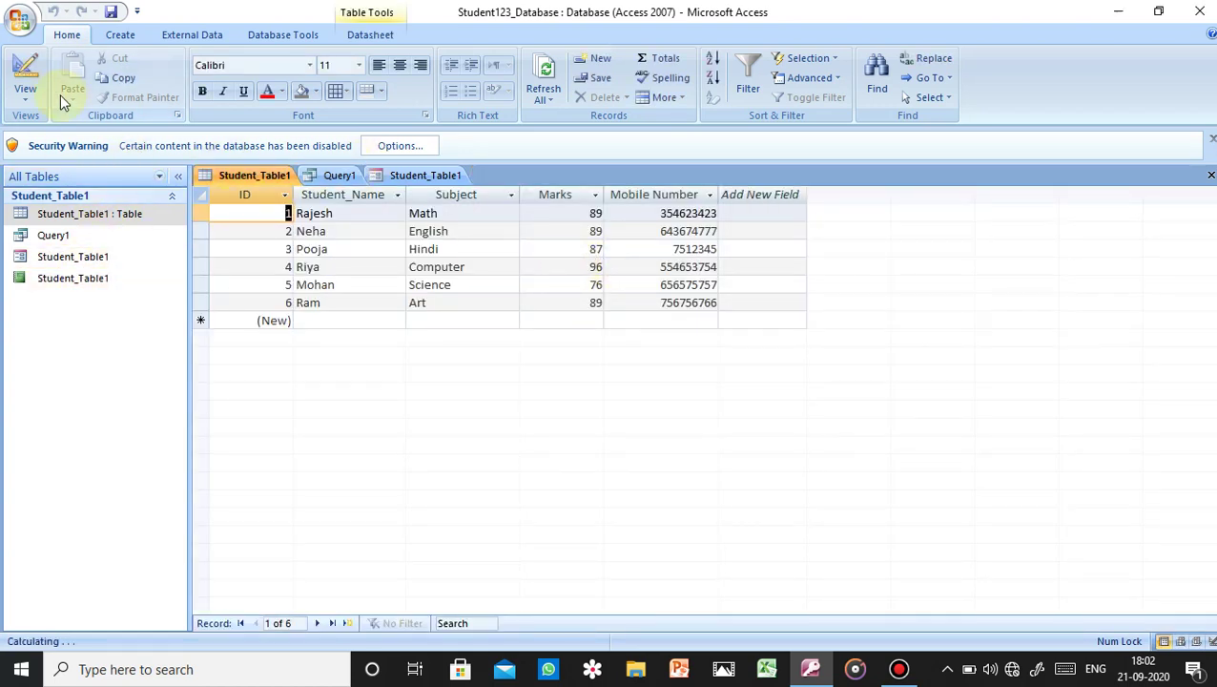
Step: Reopen the saved Student_Table1 report
click(26, 93)
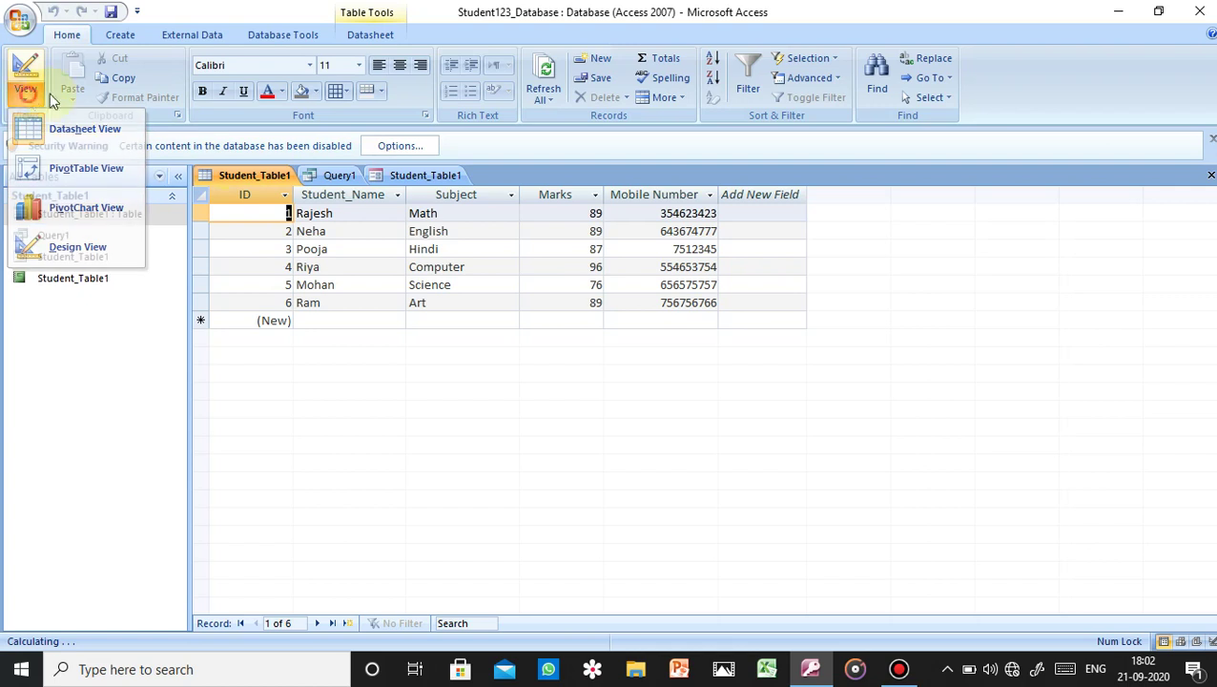
double_click(84, 278)
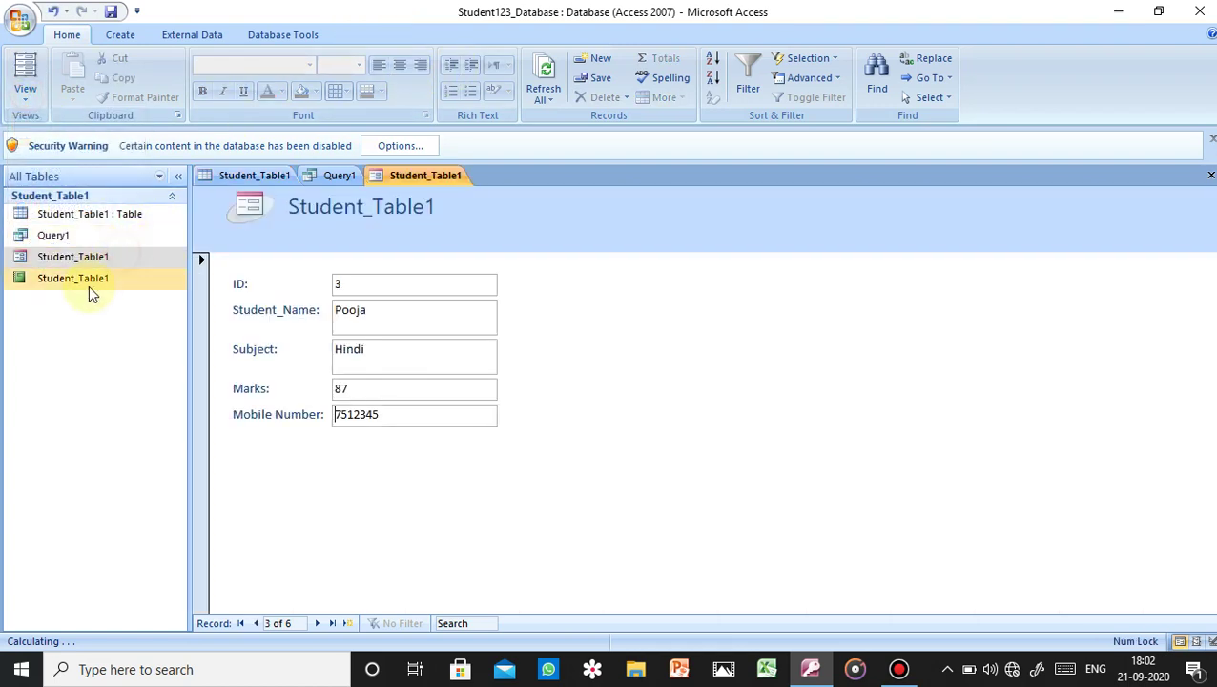
double_click(87, 278)
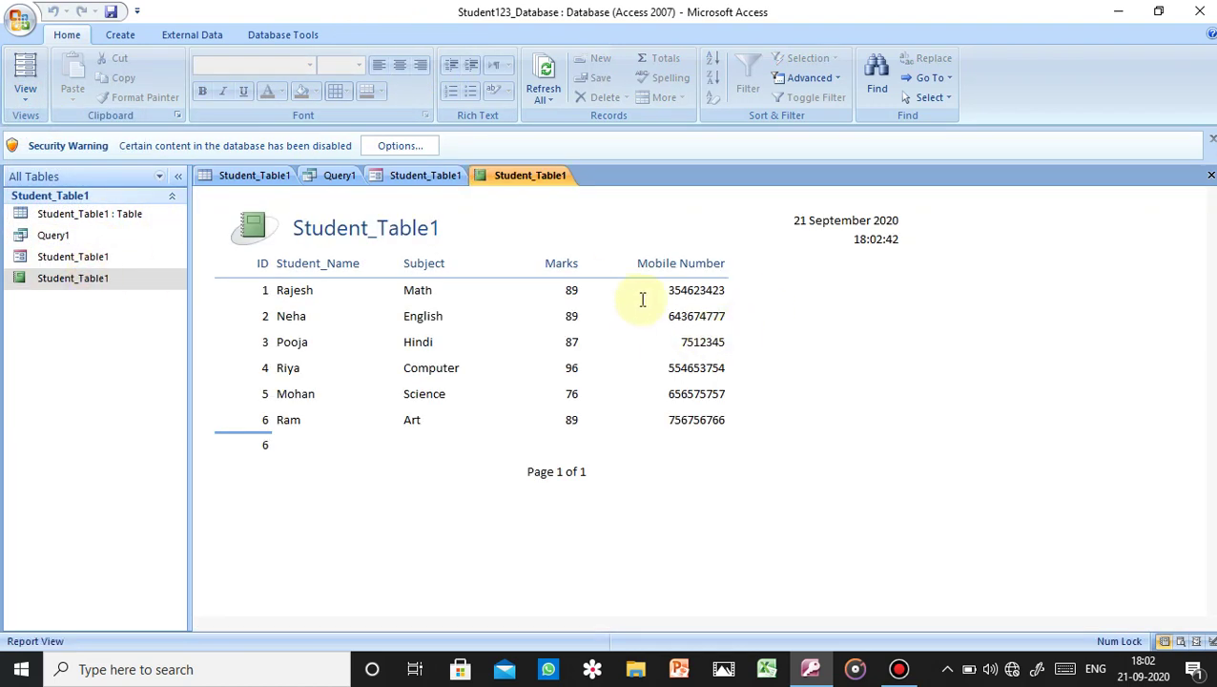
Step: Check Report View and the context options of the third record's mobile number for a way to edit it
click(25, 106)
click(54, 138)
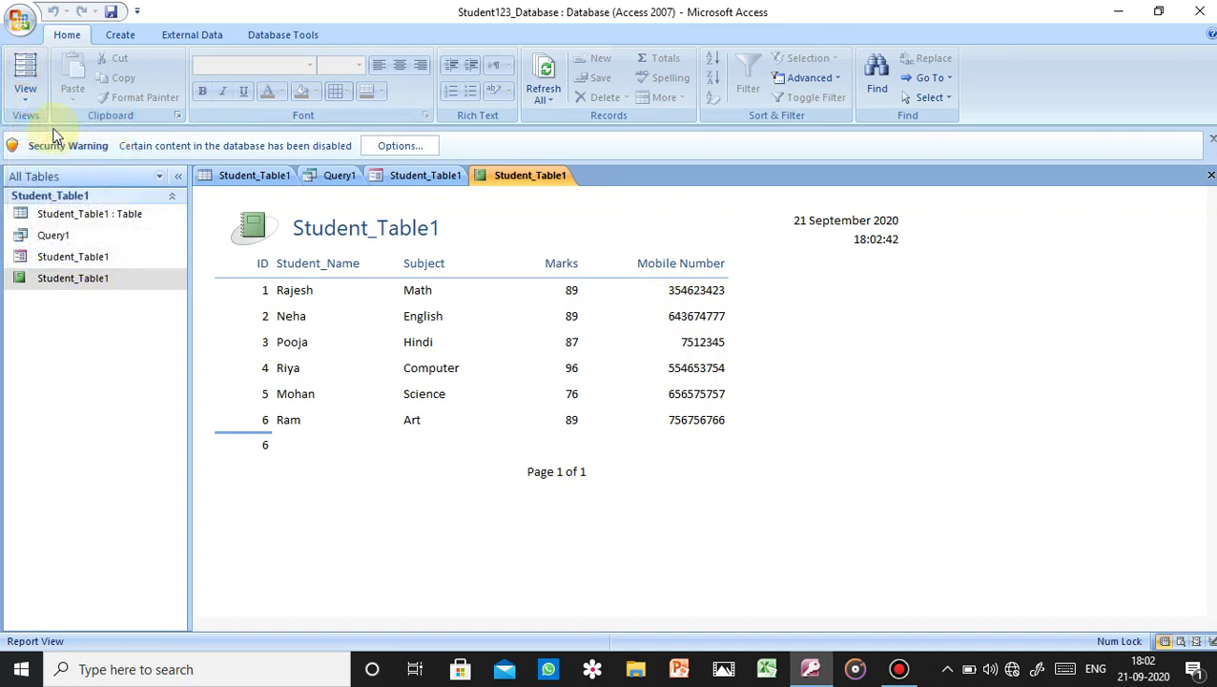
click(656, 363)
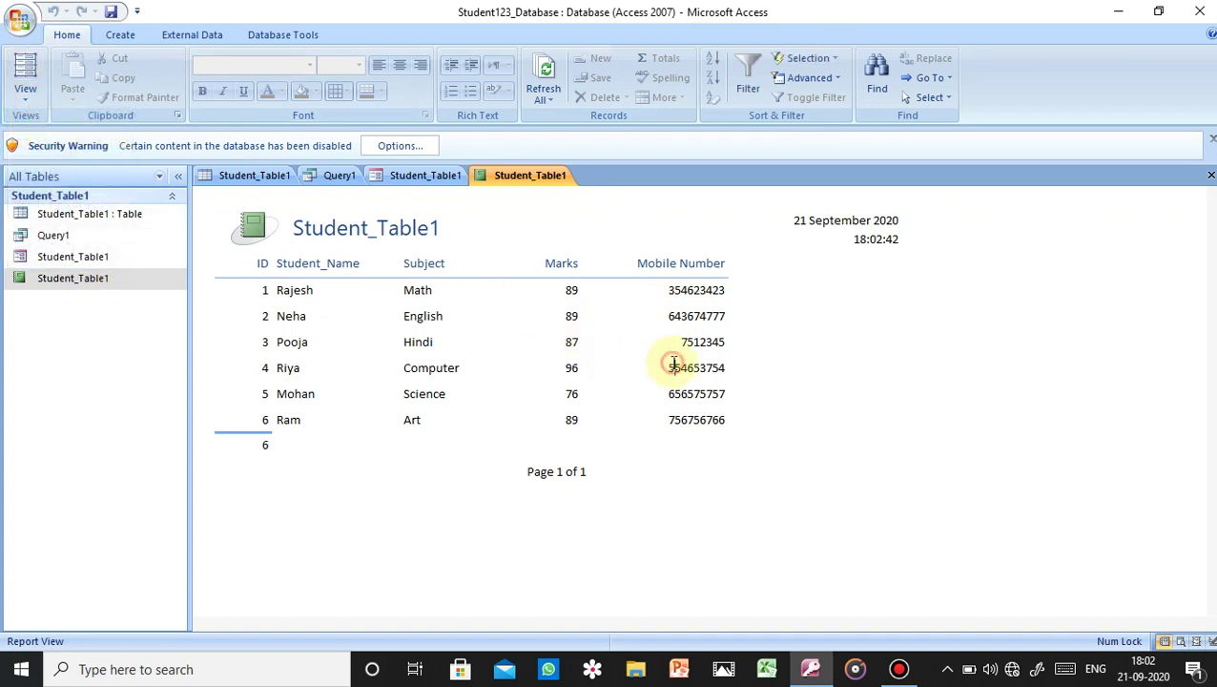
click(726, 343)
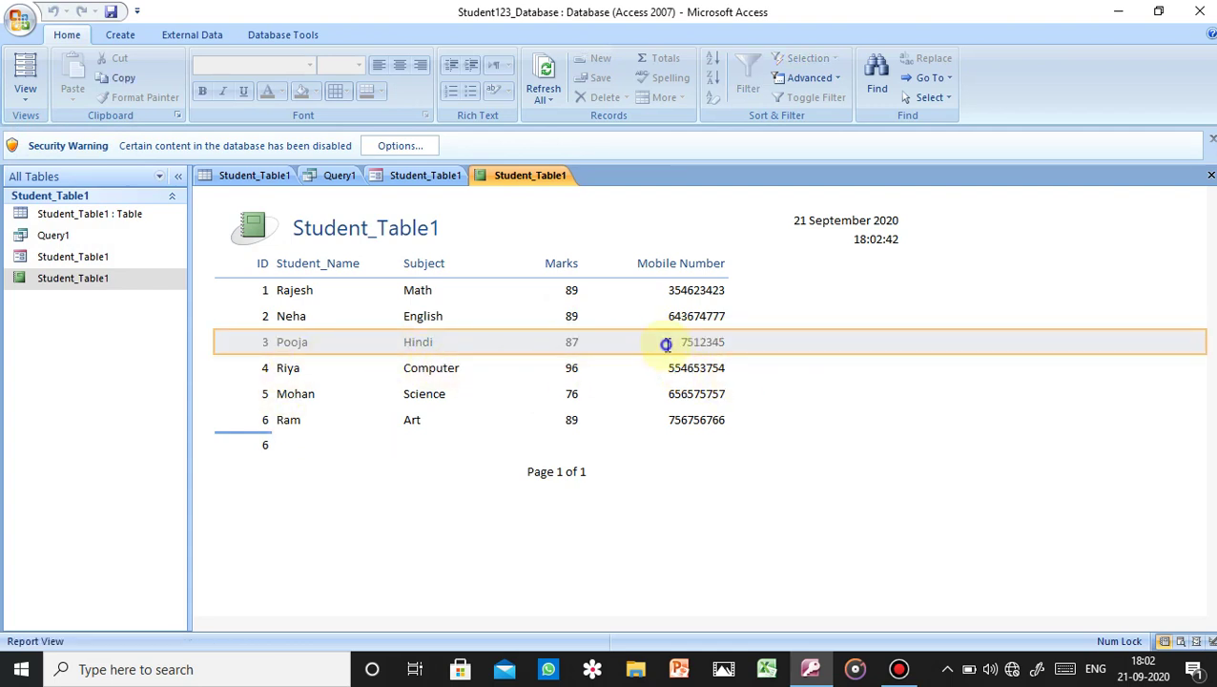
right_click(666, 344)
click(723, 357)
right_click(700, 342)
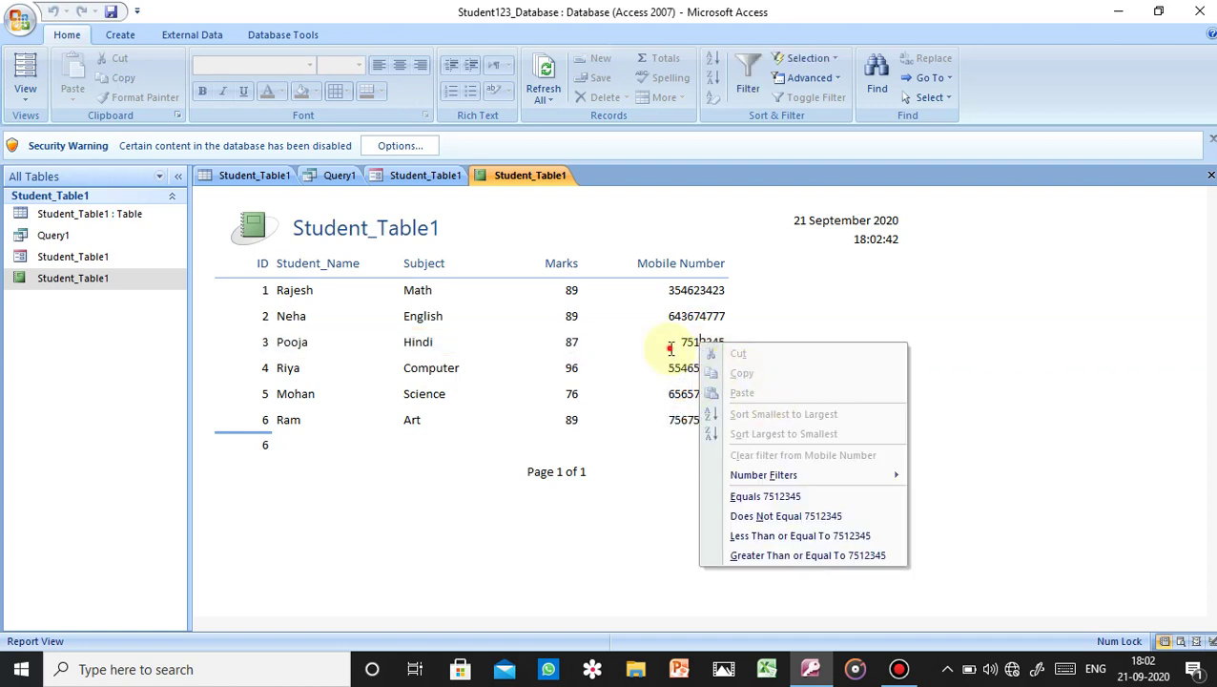
click(673, 346)
right_click(679, 343)
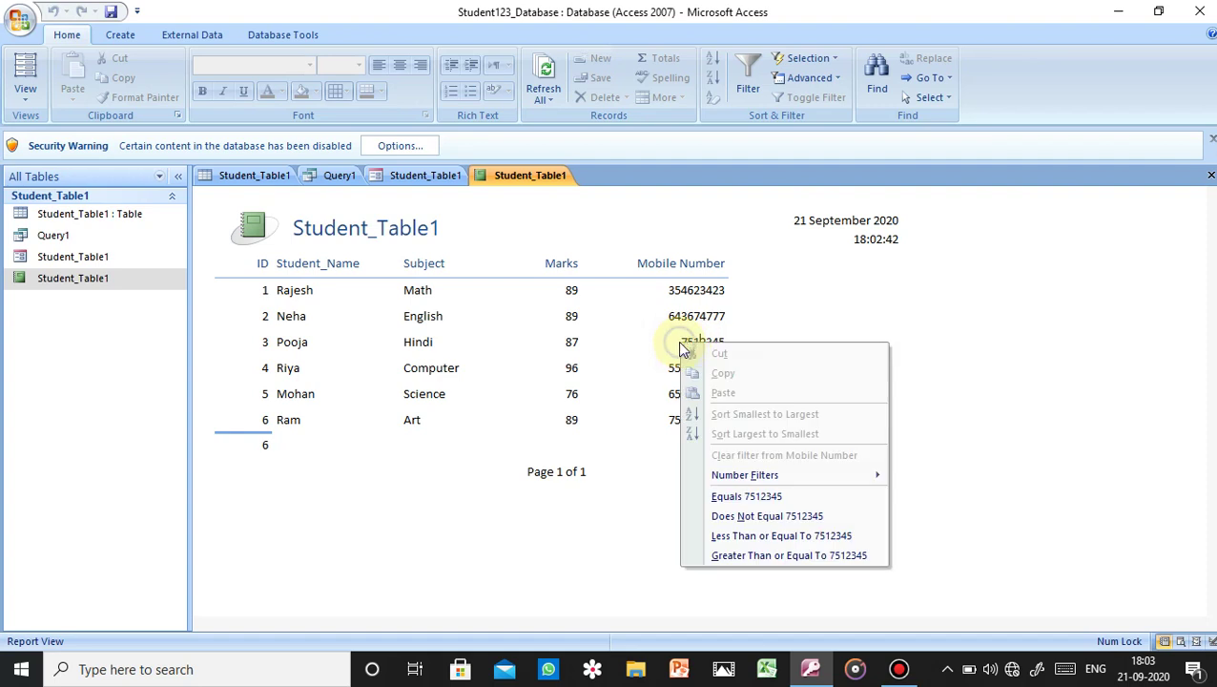
Step: Try to delete the third record's Subject value, Hindi, in the report
click(434, 341)
click(408, 329)
double_click(405, 339)
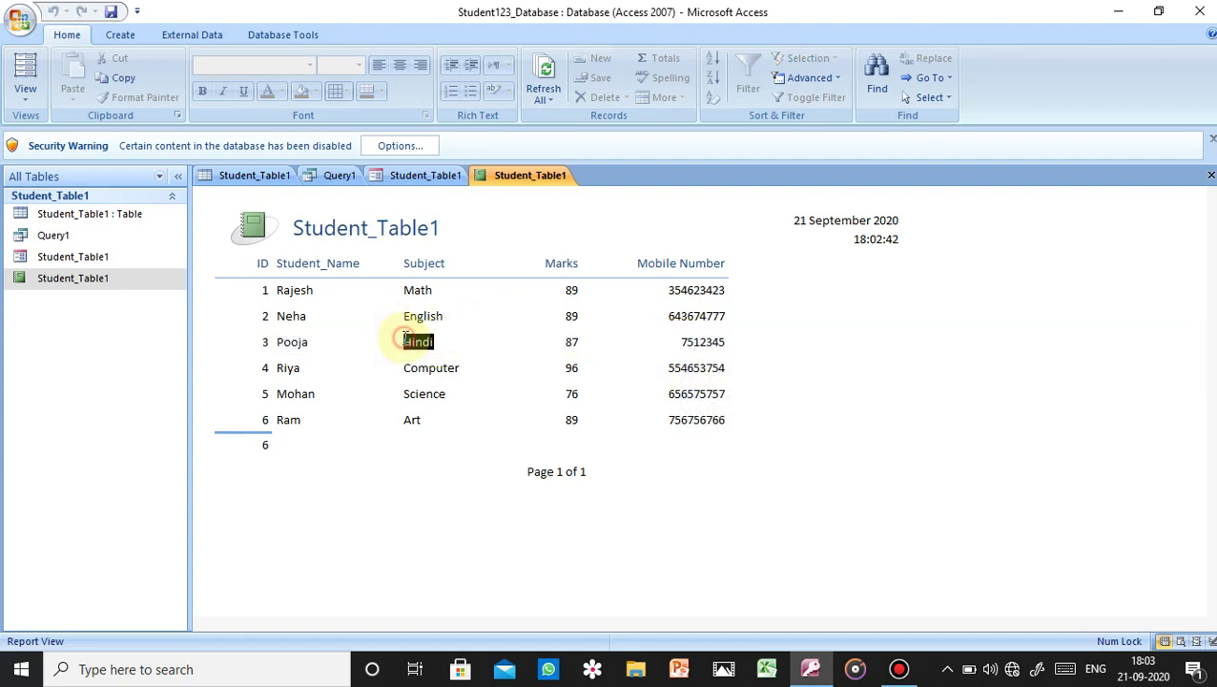
key(BackSpace)
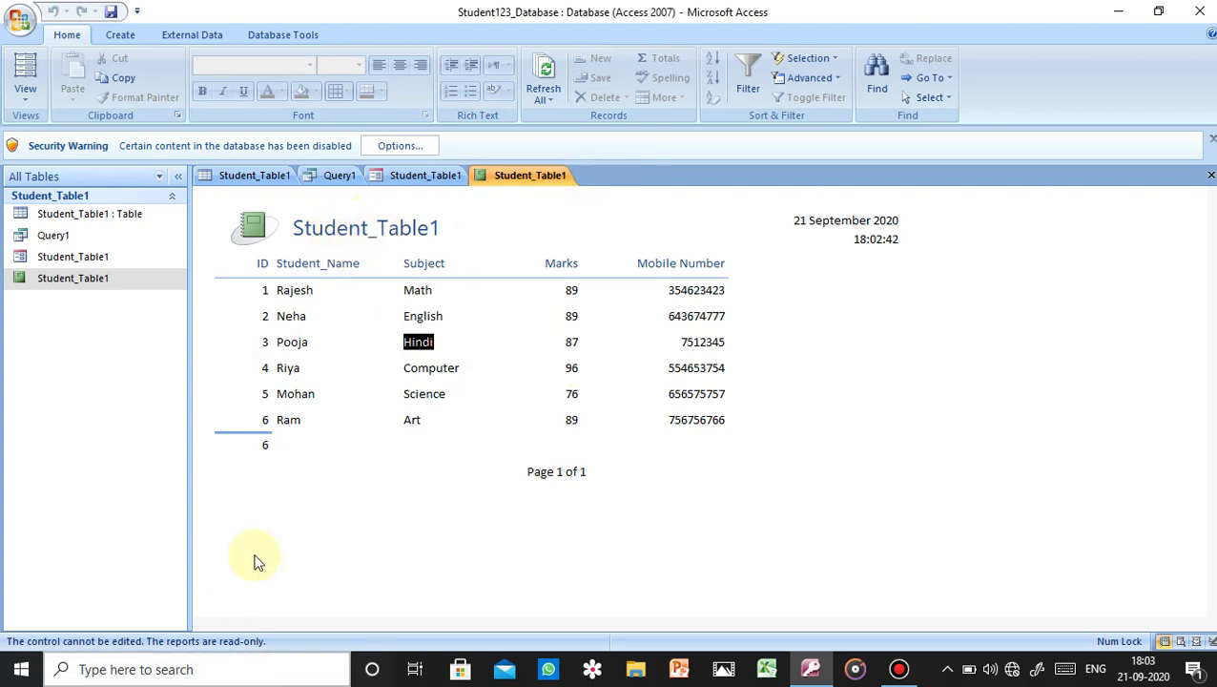
click(899, 670)
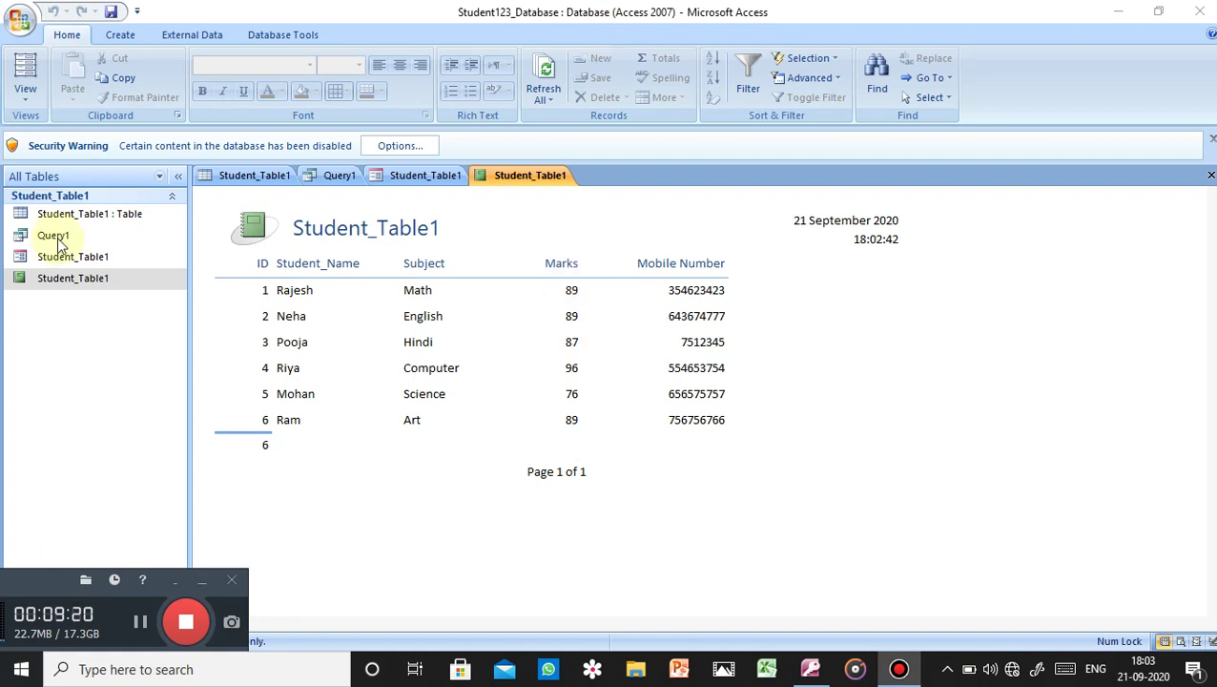
Step: Refresh all records in the report and try again to delete a digit from the third record's mobile number
click(685, 347)
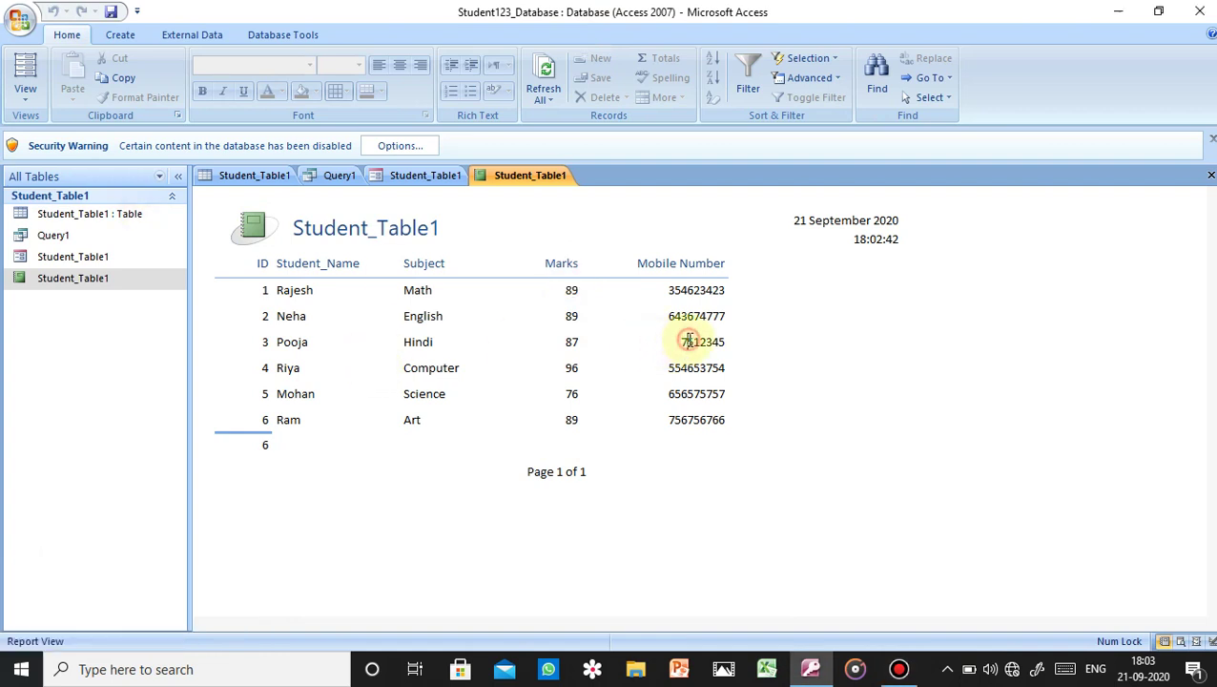
right_click(510, 177)
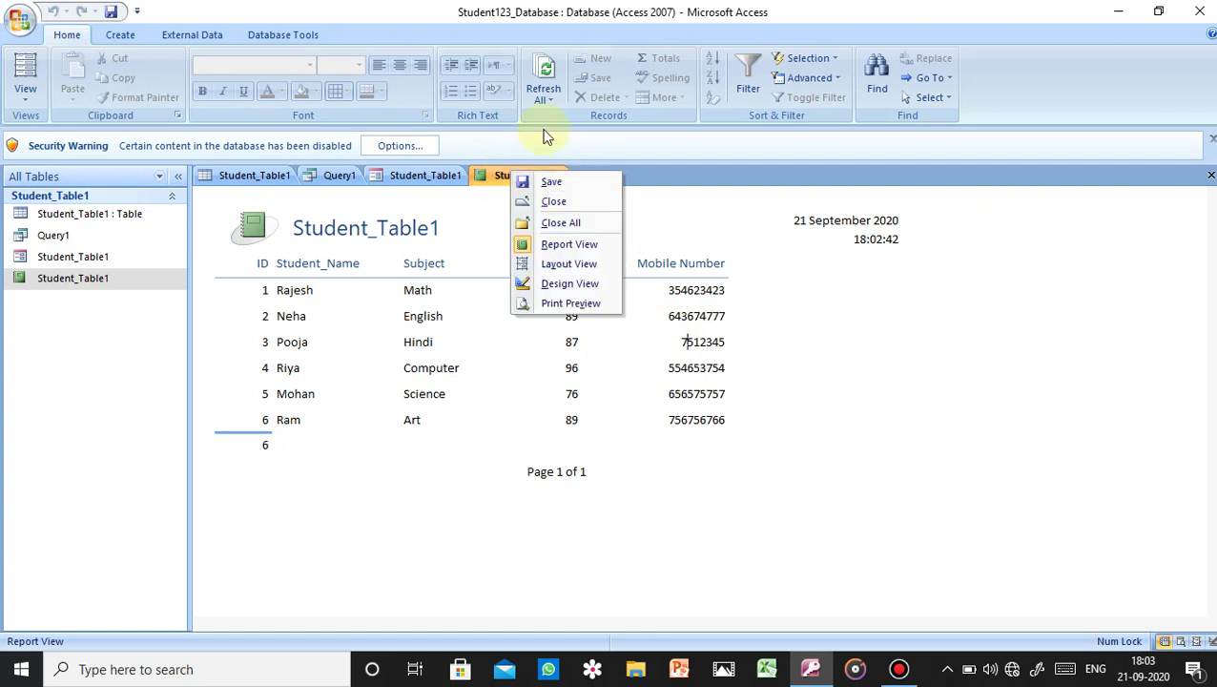
click(542, 96)
click(570, 119)
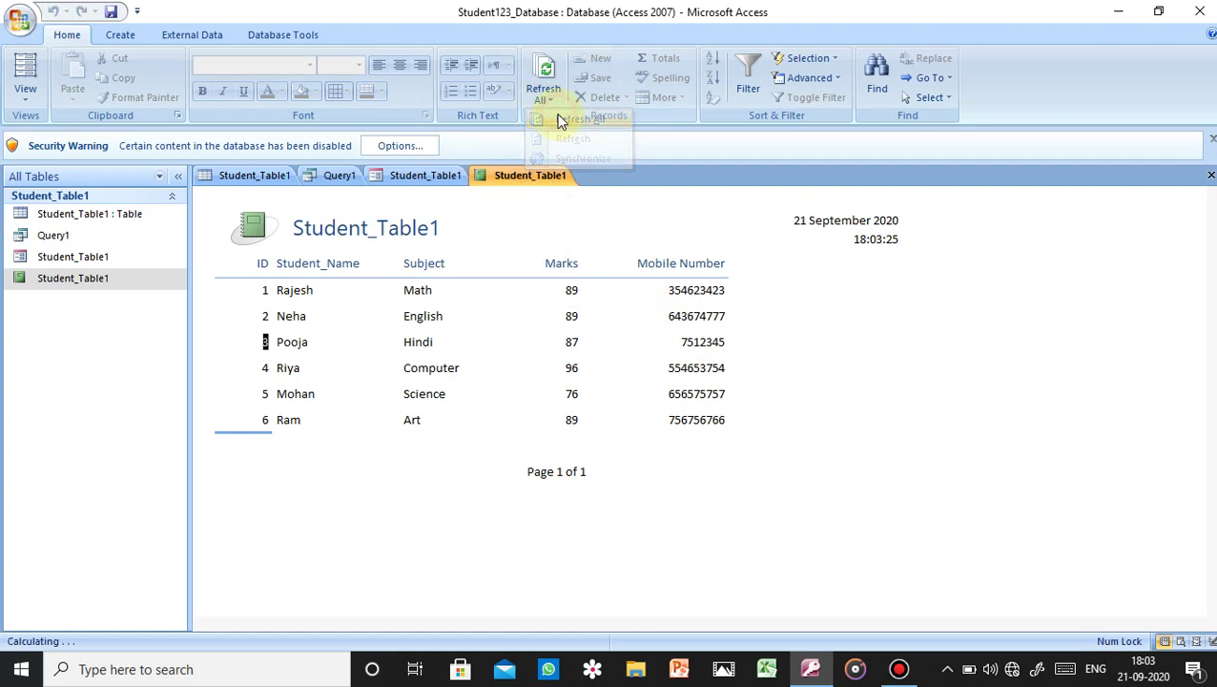
click(698, 341)
key(BackSpace)
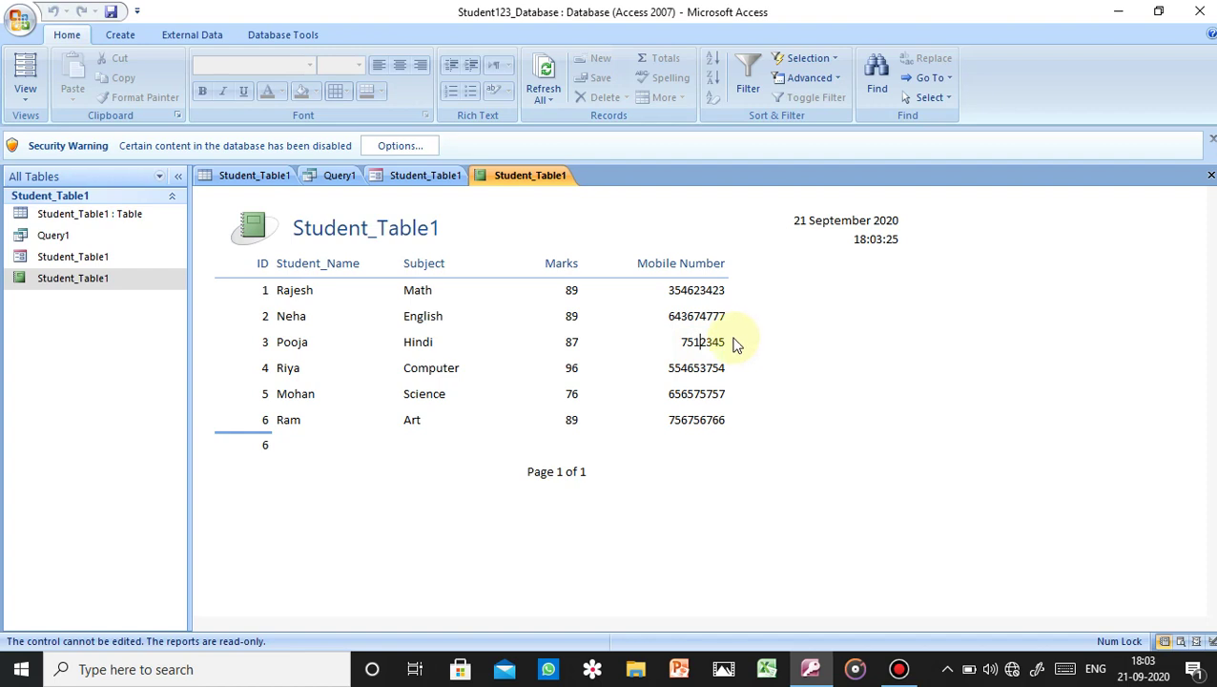
click(720, 337)
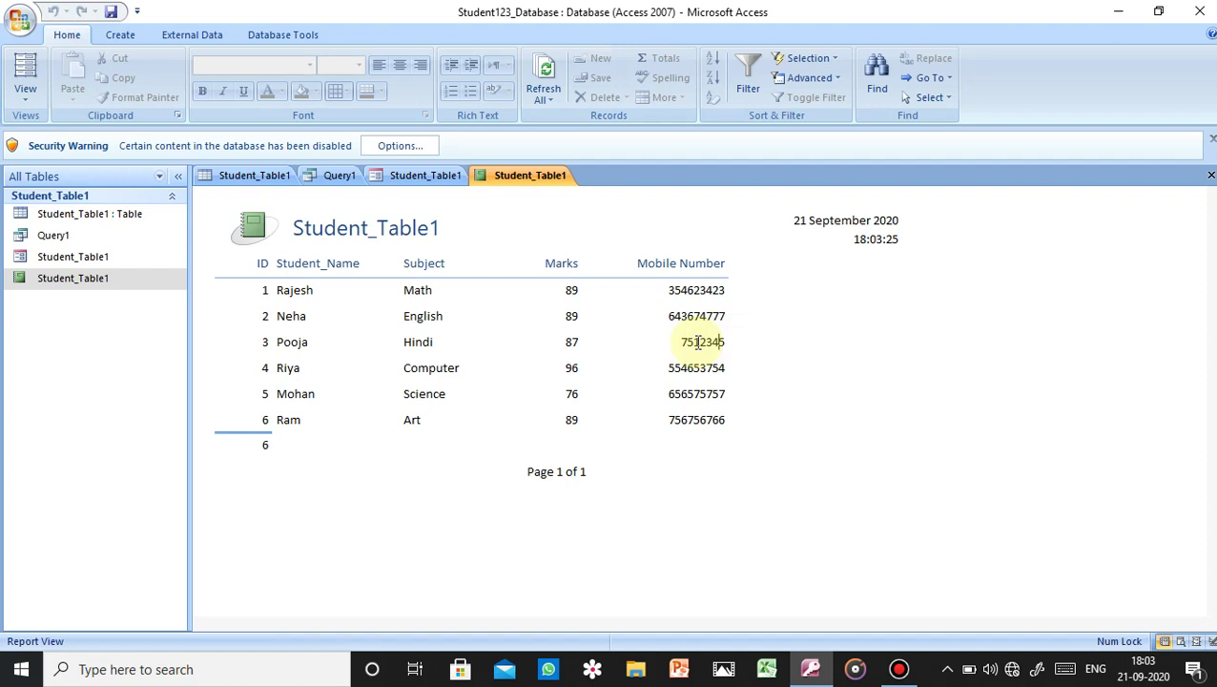
click(616, 337)
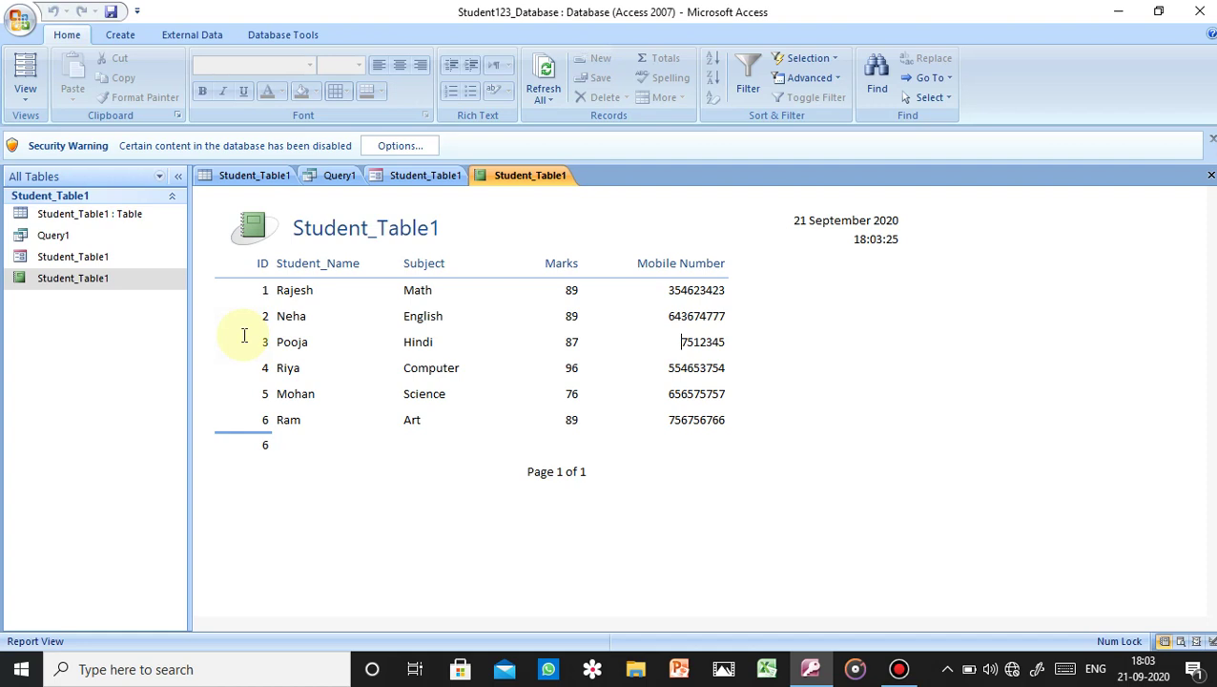
Step: Compare the Student_Table1 form with the Student_Table1 report, ending on the report
click(425, 176)
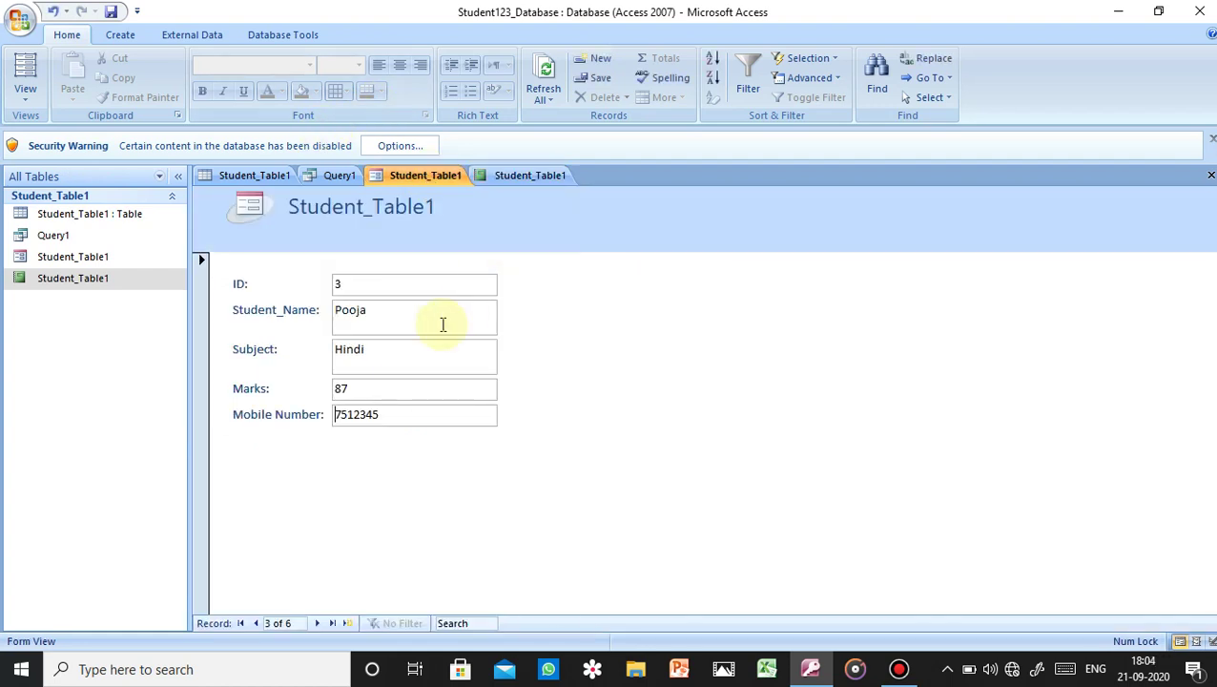
click(515, 177)
click(410, 177)
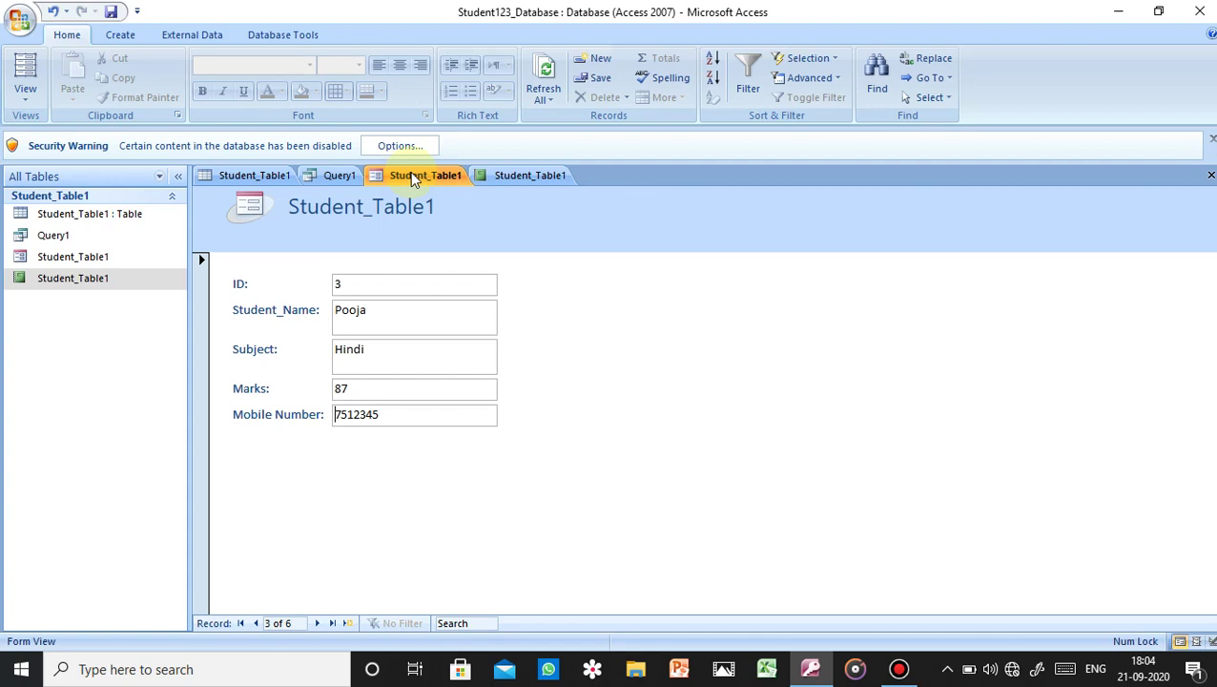
click(523, 181)
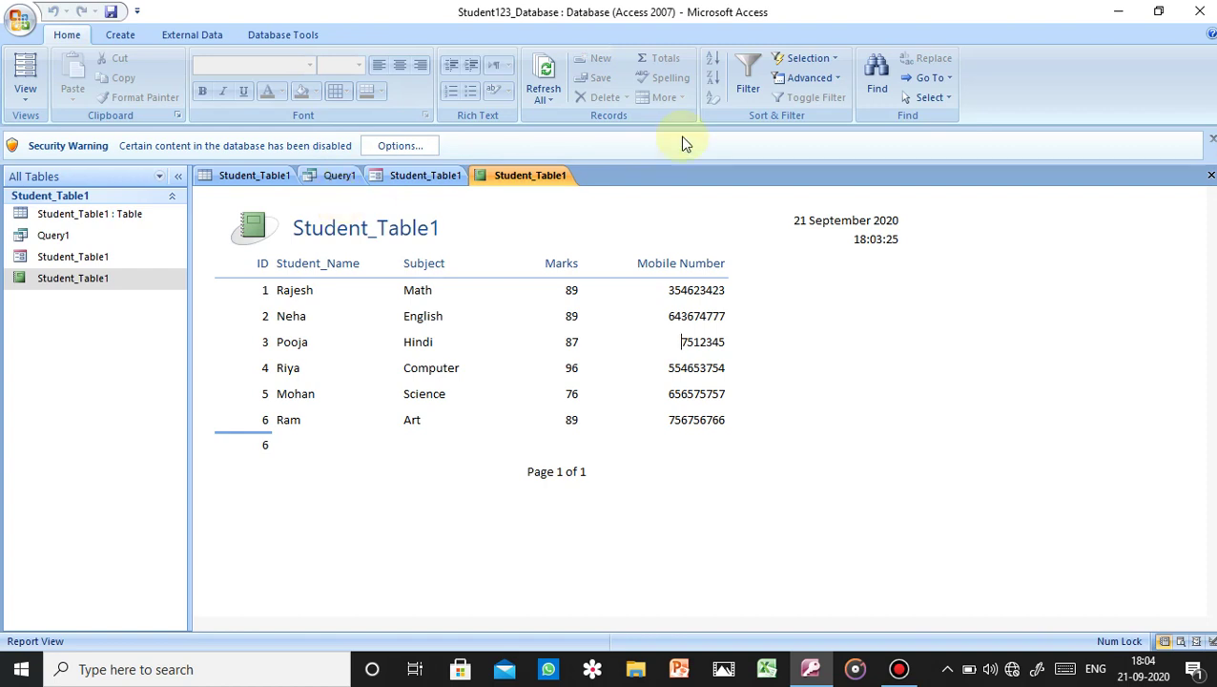
click(899, 669)
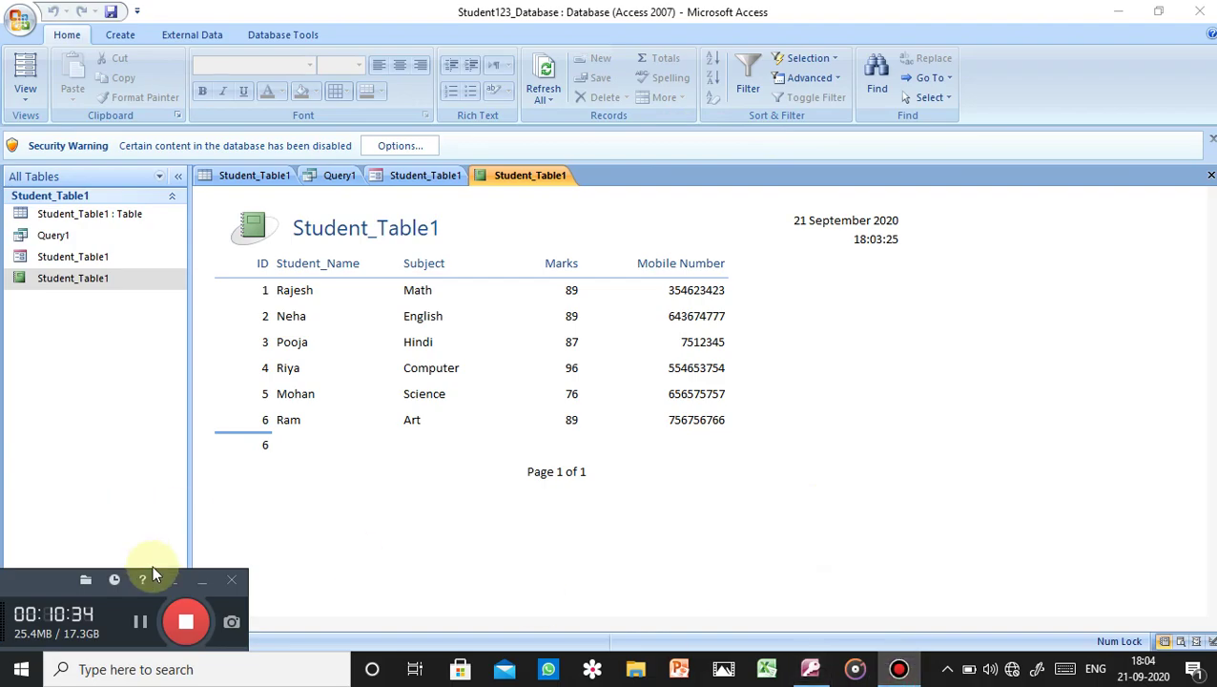